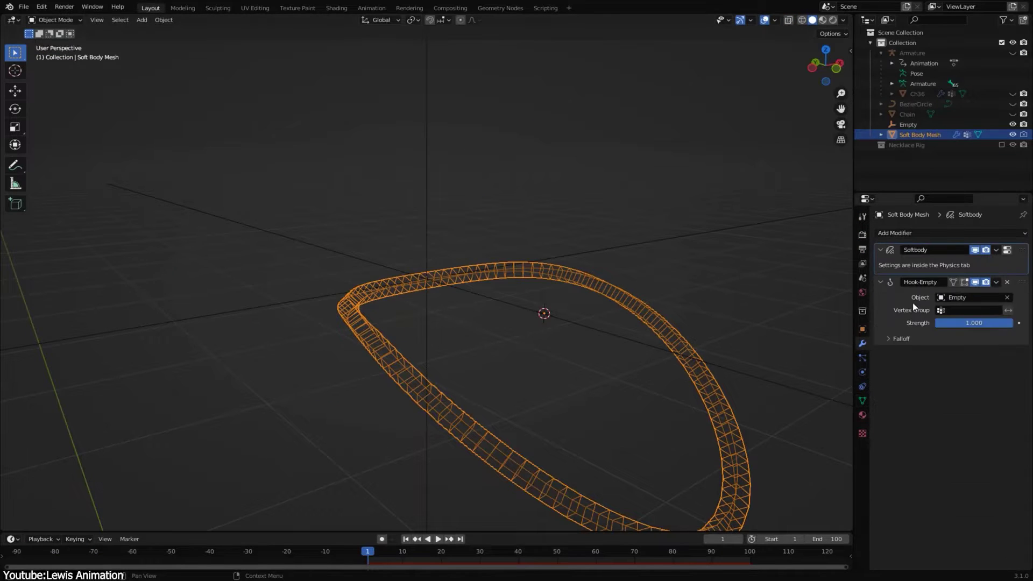
Collapse the Hook-Empty modifier and move it above the Softbody modifier
{"action": "left_click", "coordinate": [1019, 283]}
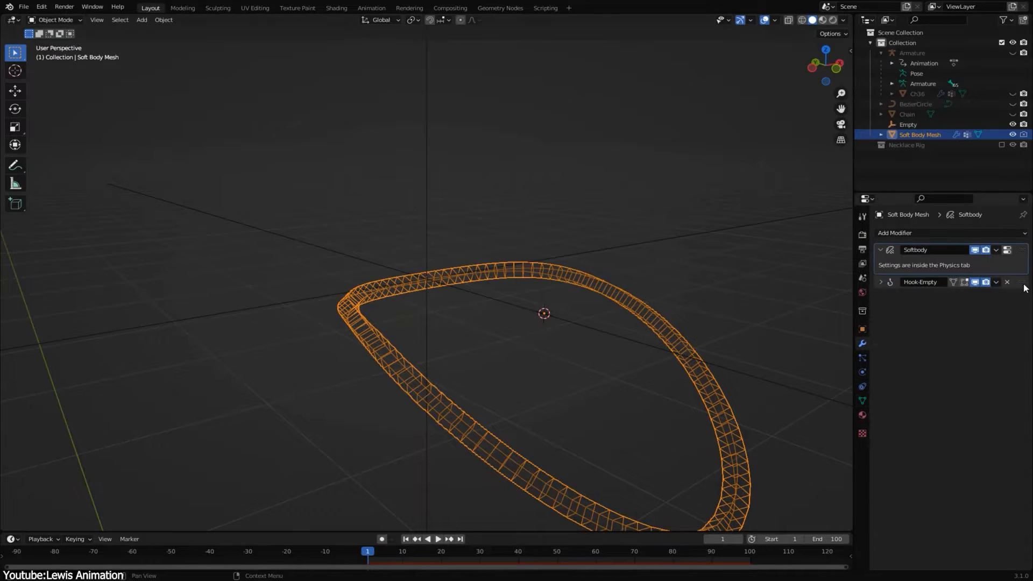
{"action": "left_click_drag", "start_coordinate": [1025, 284], "coordinate": [1020, 250]}
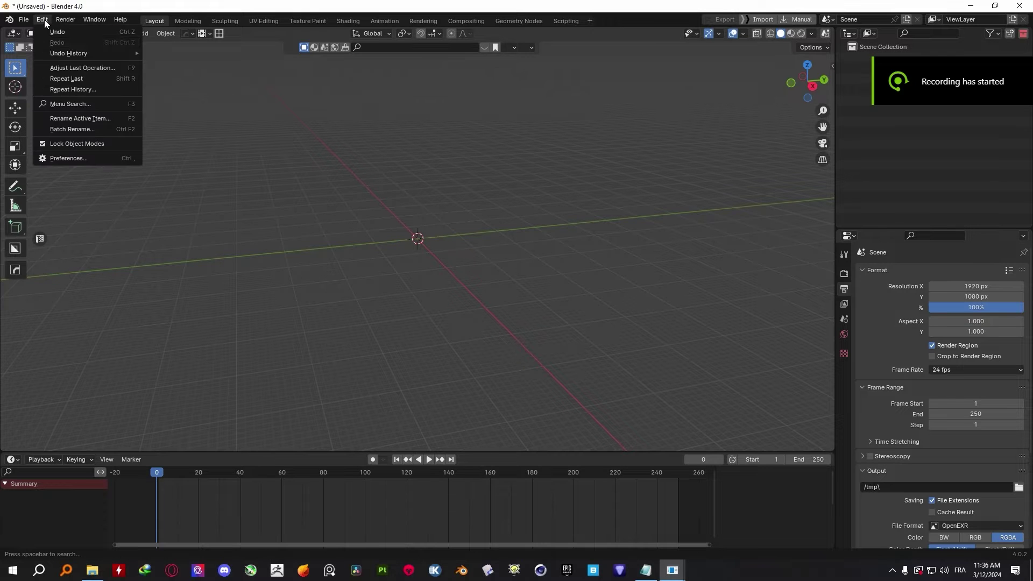
Install the Quick Physics V2.0.2 add-on zip from Preferences and enable it
{"action": "left_click", "coordinate": [63, 156]}
{"action": "left_click", "coordinate": [260, 30]}
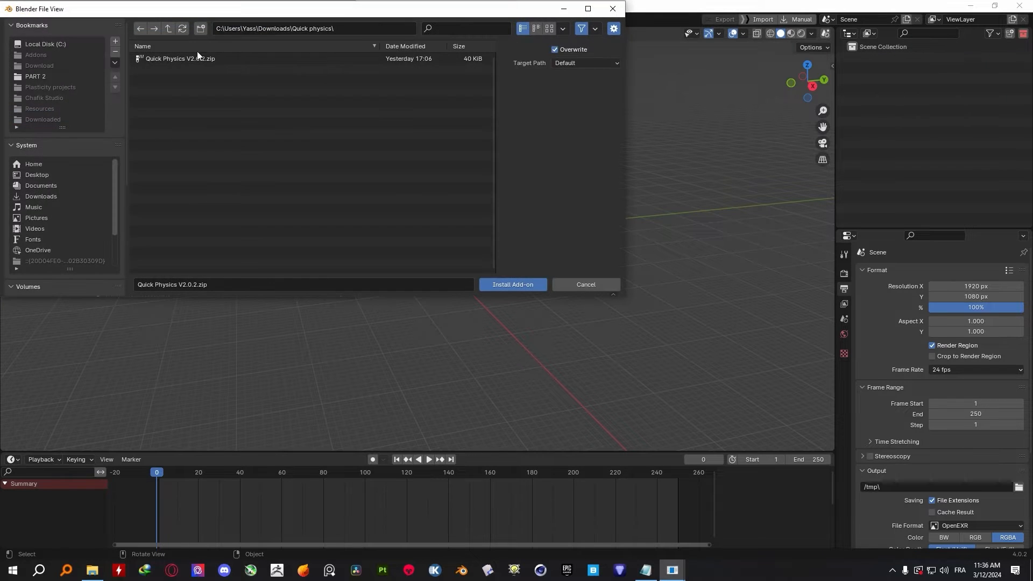
{"action": "left_click", "coordinate": [495, 285]}
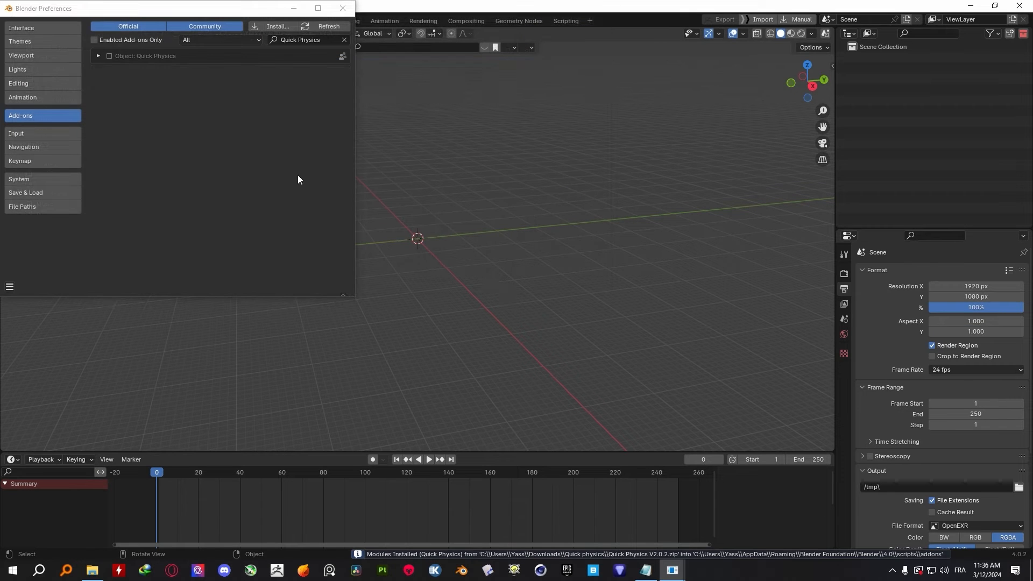
{"action": "left_click", "coordinate": [108, 56]}
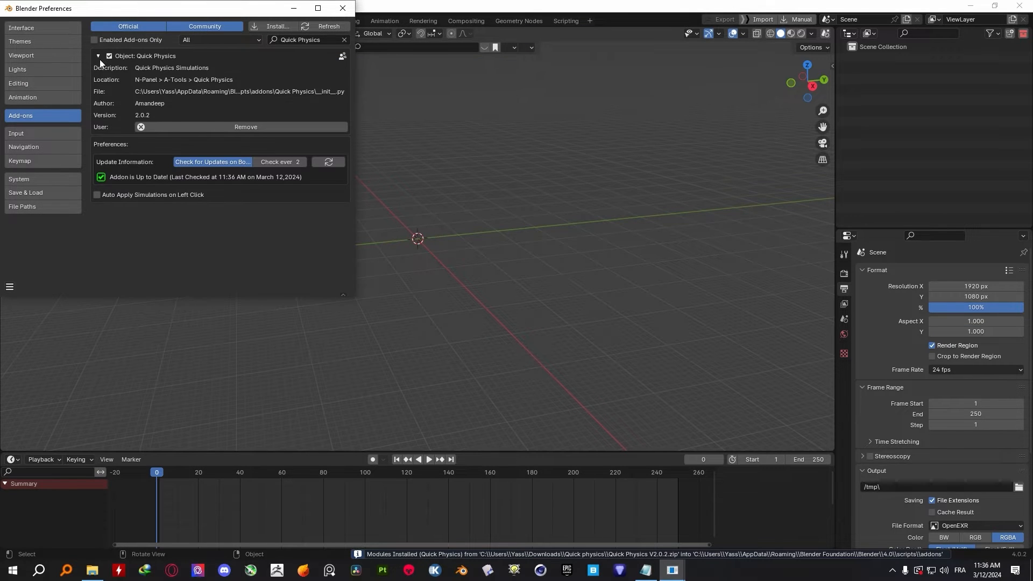
Show the Quick Physics tools in a widened viewport sidebar
{"action": "left_click", "coordinate": [340, 8]}
{"action": "key", "text": "n"}
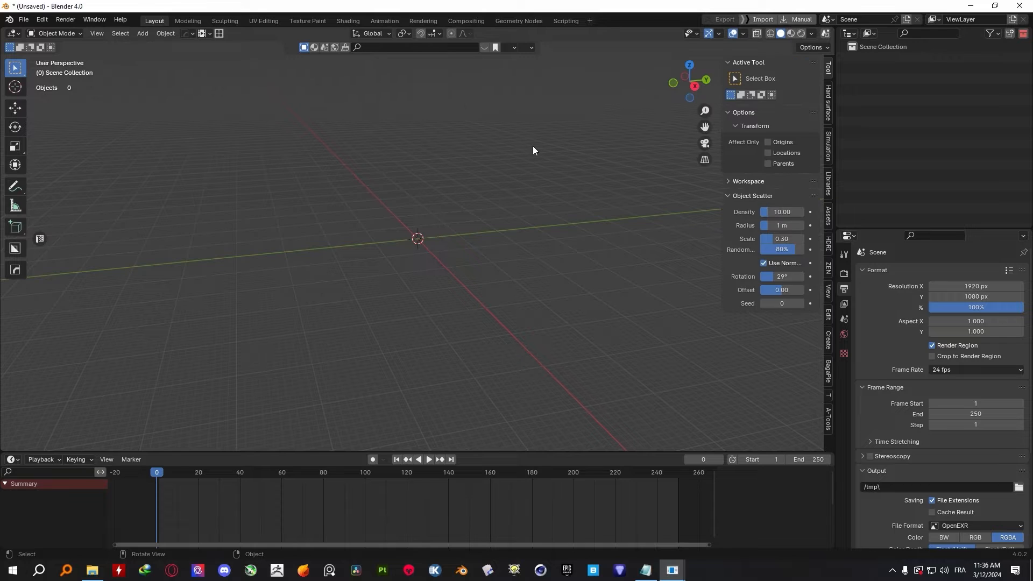
{"action": "left_click", "coordinate": [827, 414]}
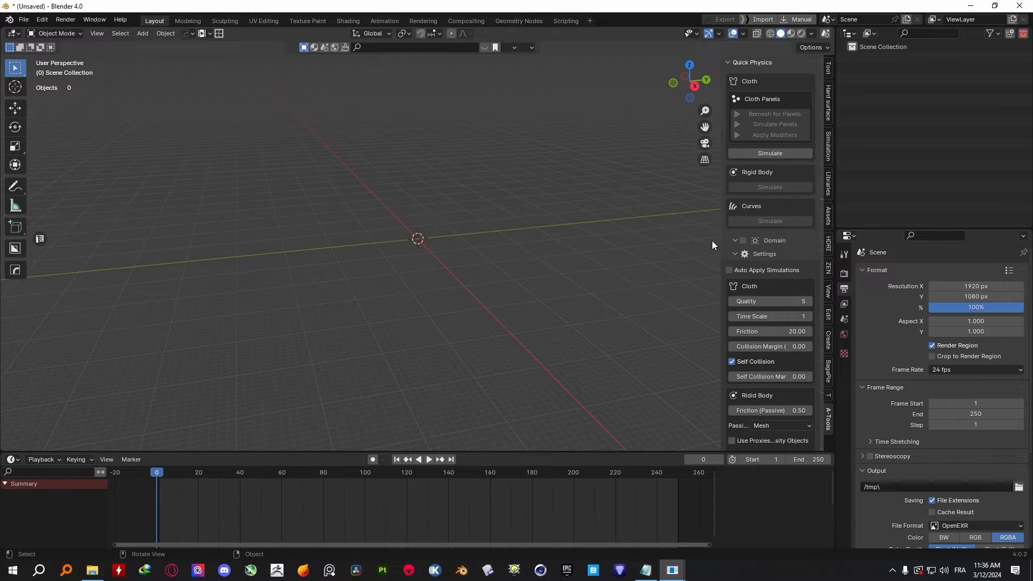
{"action": "left_click_drag", "start_coordinate": [721, 236], "coordinate": [691, 230]}
{"action": "middle_click_drag", "start_coordinate": [378, 189], "coordinate": [435, 244]}
Add a cube, scale it up and select only its top face in Edit Mode
{"action": "key", "text": "shift+a"}
{"action": "left_click", "coordinate": [473, 238]}
{"action": "key", "text": "s"}
{"action": "left_click", "coordinate": [449, 226]}
{"action": "key", "text": "Tab"}
{"action": "left_click", "coordinate": [436, 188]}
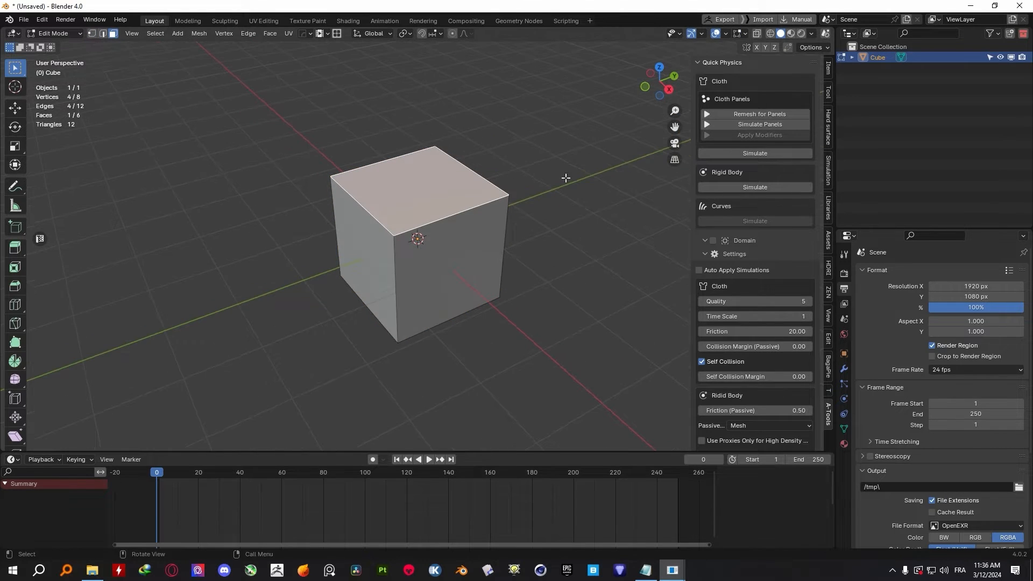
Try Remesh for Panels on the top face with two subdivision settings, undoing each result
{"action": "left_click", "coordinate": [769, 114]}
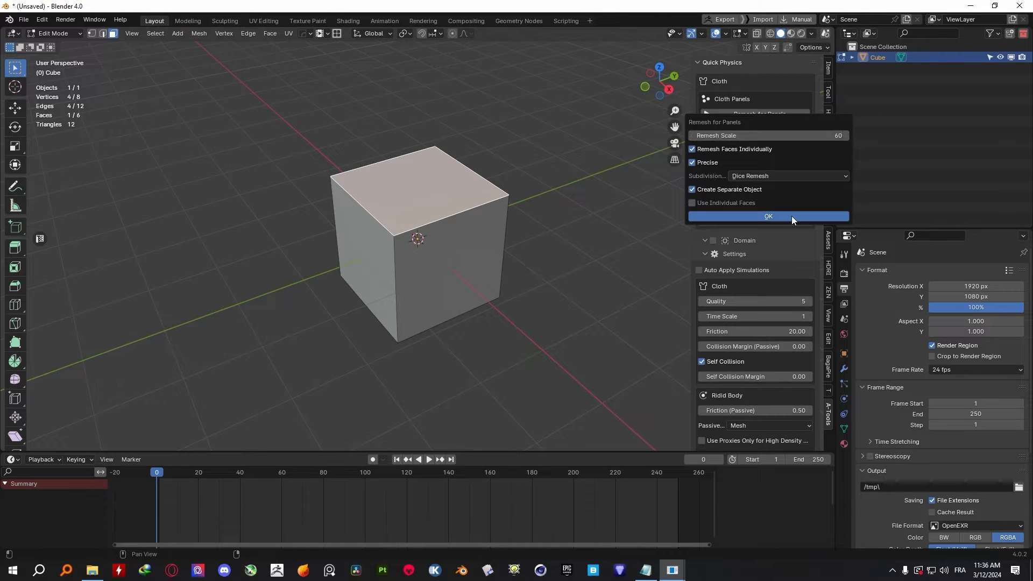
{"action": "left_click", "coordinate": [768, 216]}
{"action": "scroll", "coordinate": [451, 177], "scroll_direction": "up", "scroll_amount": 2}
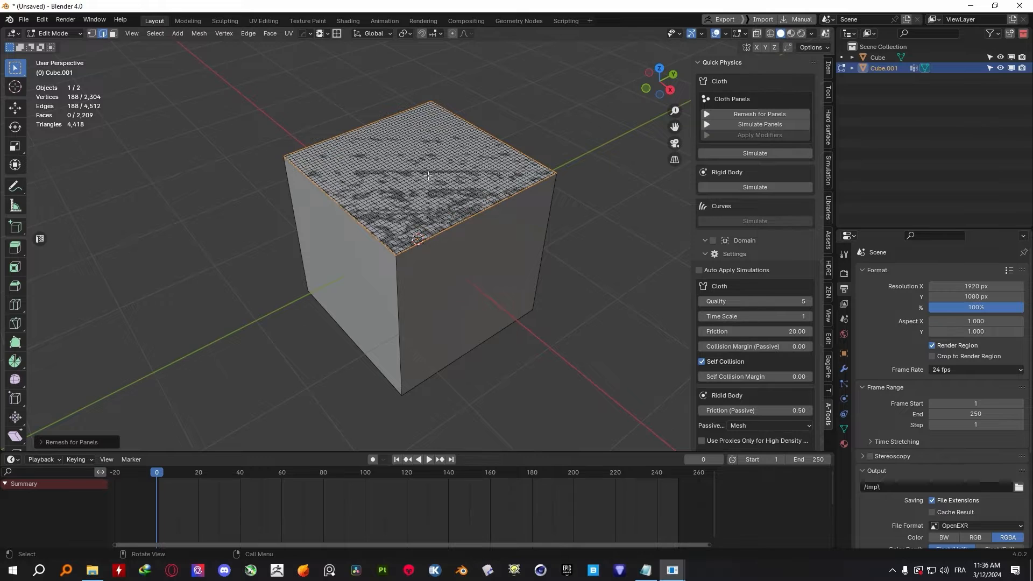
{"action": "scroll", "coordinate": [448, 176], "scroll_direction": "down", "scroll_amount": 1}
{"action": "key", "text": "ctrl+z"}
{"action": "left_click", "coordinate": [758, 113]}
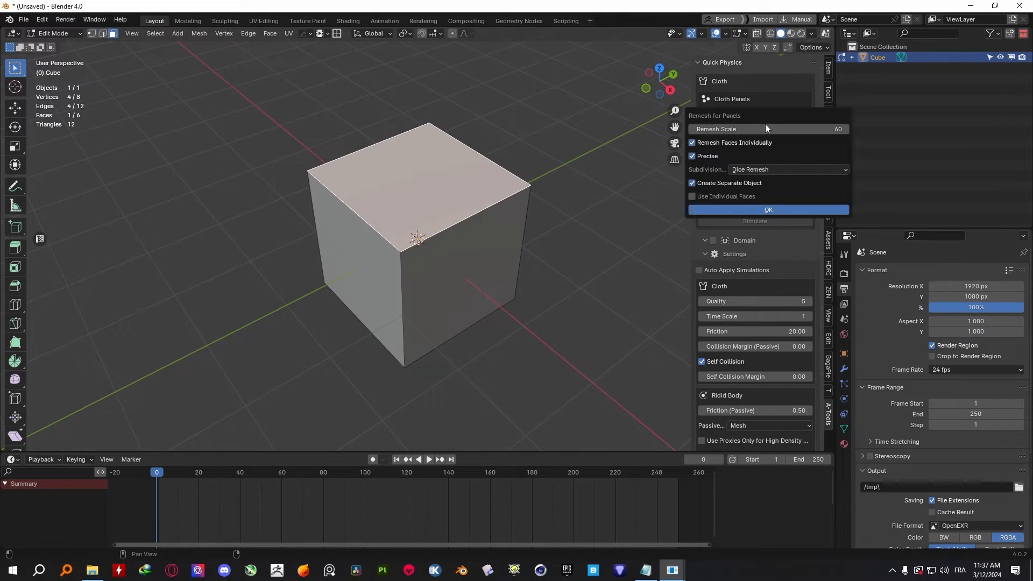
{"action": "left_click", "coordinate": [811, 129]}
{"action": "left_click", "coordinate": [771, 183]}
{"action": "scroll", "coordinate": [462, 226], "scroll_direction": "up", "scroll_amount": 3}
{"action": "mouse_move", "coordinate": [420, 242]}
{"action": "middle_mouse_down"}
{"action": "mouse_move", "coordinate": [462, 226]}
{"action": "mouse_move", "coordinate": [421, 242]}
{"action": "middle_mouse_up"}
{"action": "scroll", "coordinate": [462, 227], "scroll_direction": "down", "scroll_amount": 3}
{"action": "key", "text": "ctrl+z"}
{"action": "scroll", "coordinate": [537, 199], "scroll_direction": "down", "scroll_amount": 1}
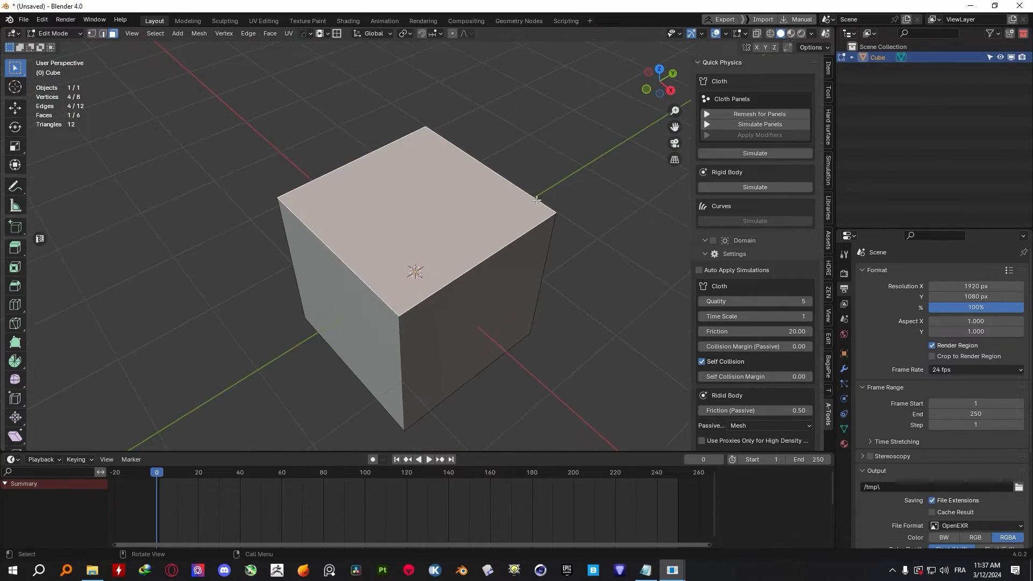
Remesh the top face with Dice Remesh subdivision and run the cloth panel simulation
{"action": "left_click", "coordinate": [763, 114]}
{"action": "left_click", "coordinate": [781, 172]}
{"action": "left_click", "coordinate": [751, 153]}
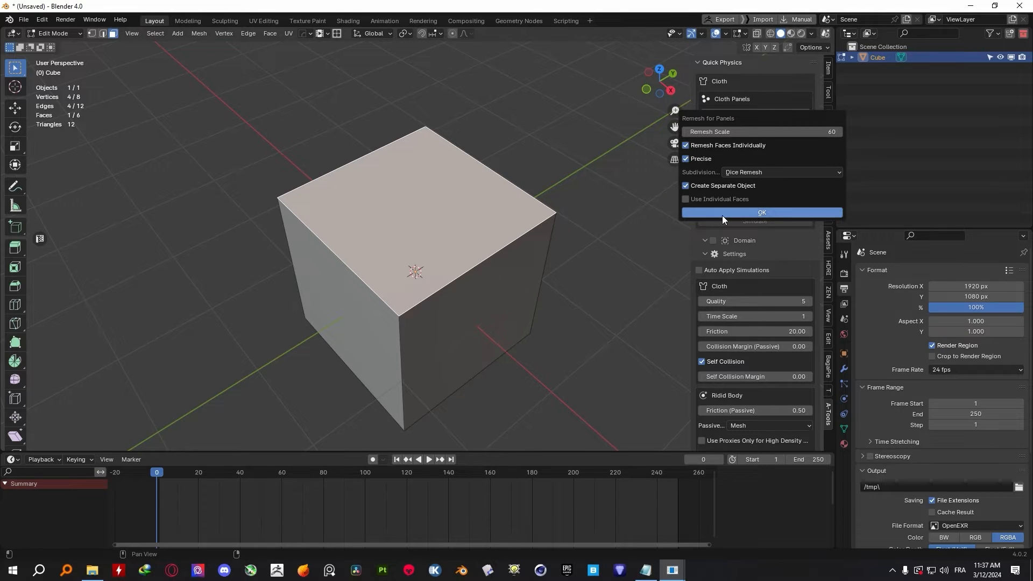
{"action": "left_click", "coordinate": [773, 212]}
{"action": "left_click", "coordinate": [758, 124]}
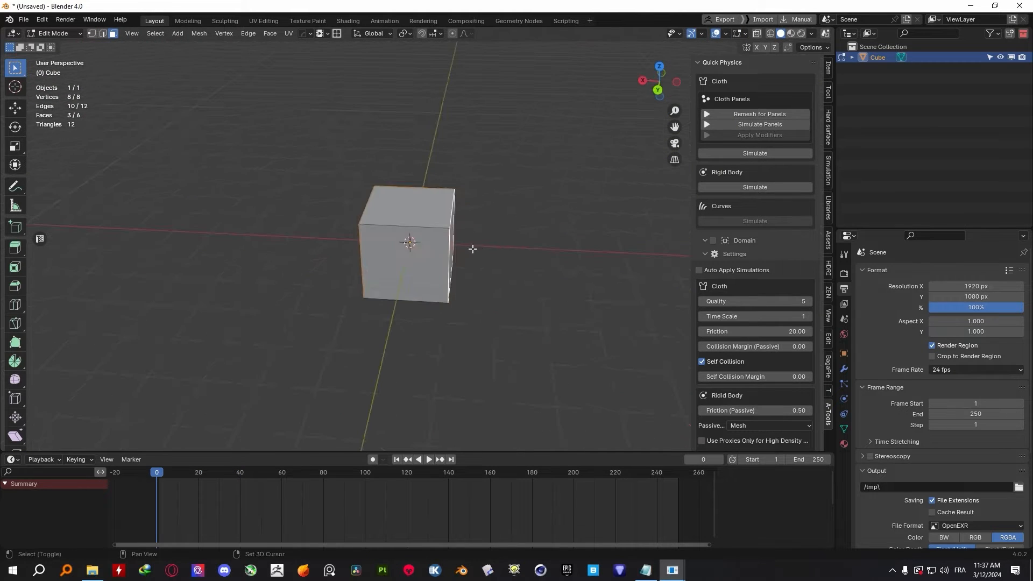
Remesh all cube faces individually into panels and run the panel simulation
{"action": "key", "text": "a"}
{"action": "left_click", "coordinate": [760, 113]}
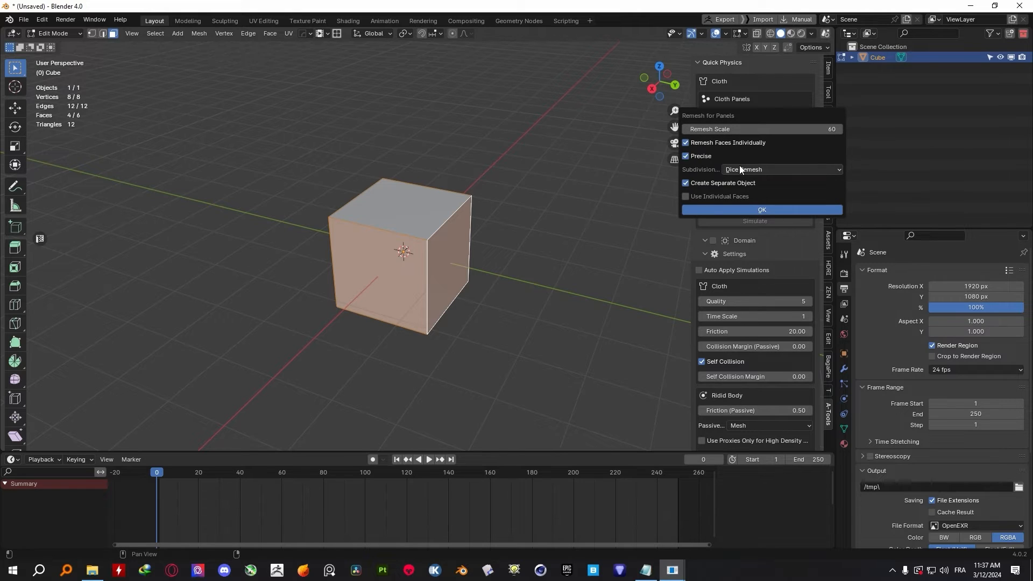
{"action": "left_click", "coordinate": [686, 197]}
{"action": "left_click", "coordinate": [744, 209]}
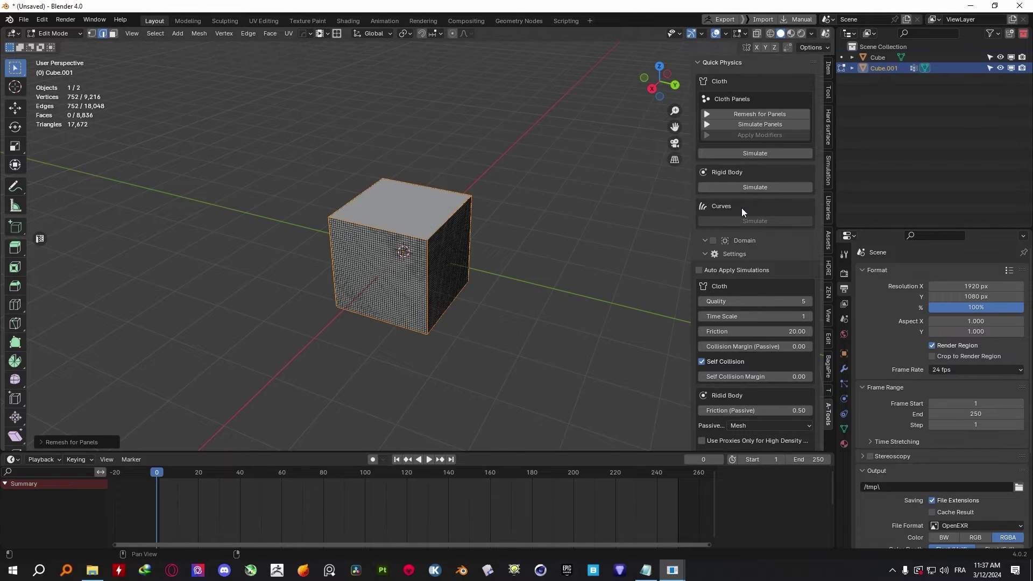
{"action": "left_click", "coordinate": [758, 124]}
{"action": "middle_click_drag", "start_coordinate": [529, 203], "coordinate": [502, 247]}
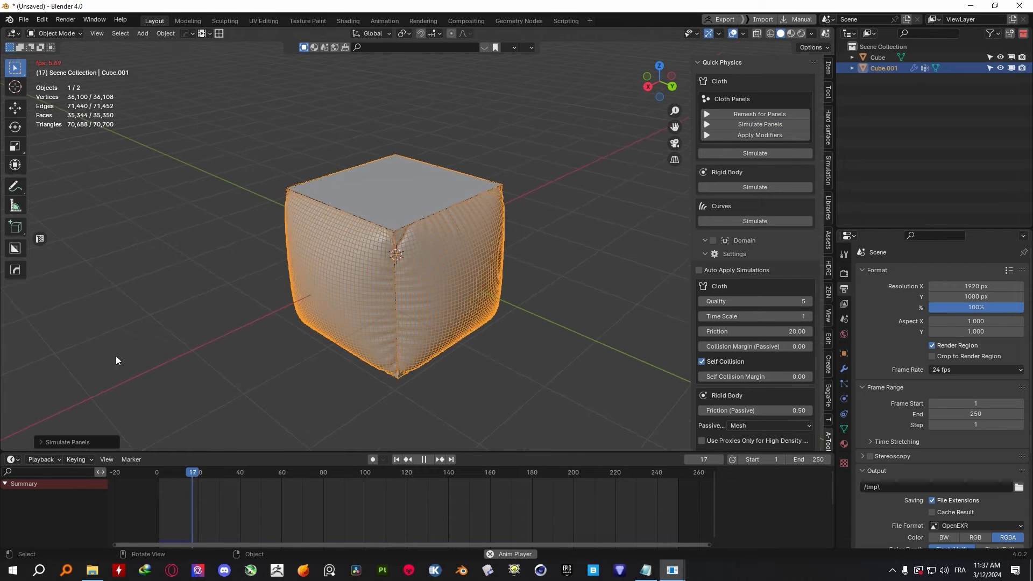
Tune the cushion with Pressure 50, a negative Shrink and Stiffness 5
{"action": "left_click", "coordinate": [73, 442]}
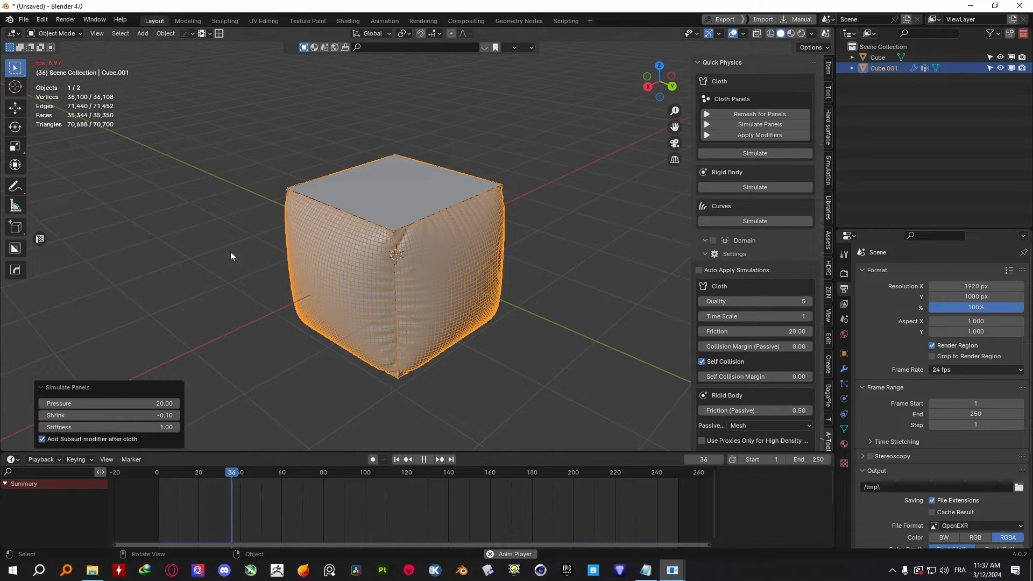
{"action": "left_click_drag", "start_coordinate": [118, 404], "coordinate": [126, 406]}
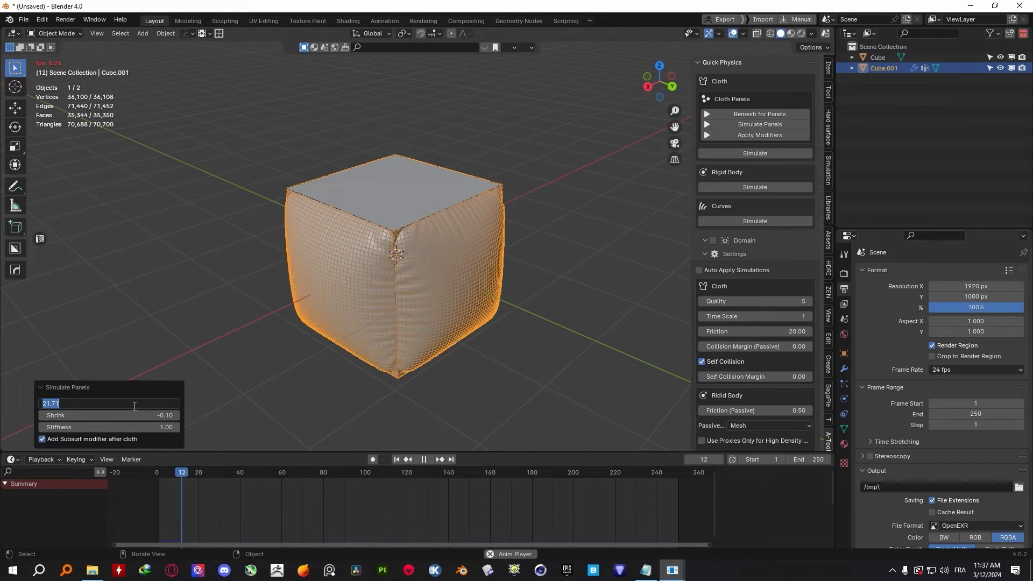
{"action": "type", "text": "50"}
{"action": "key", "text": "Return"}
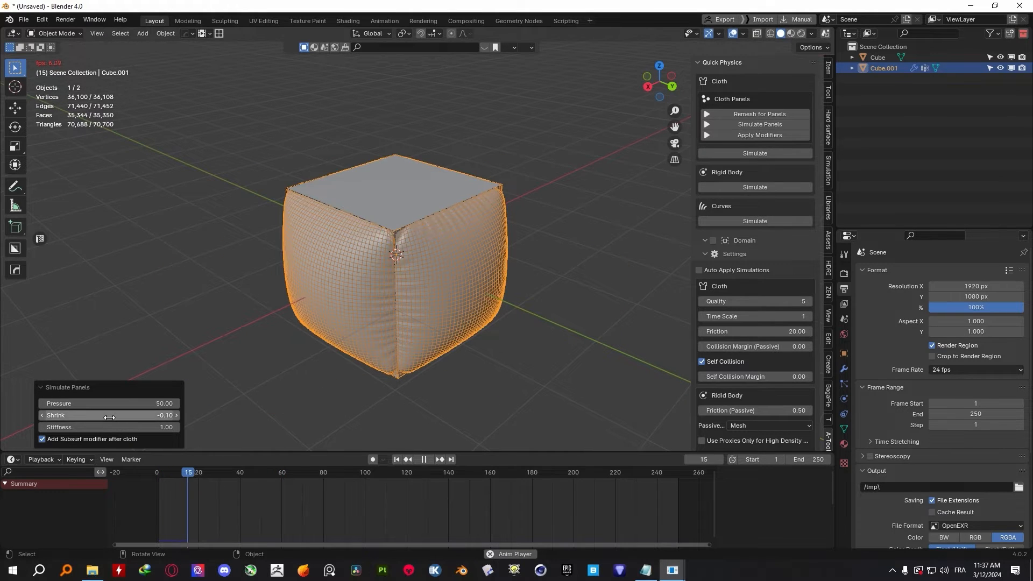
{"action": "double_click", "coordinate": [111, 415]}
{"action": "type", "text": "1"}
{"action": "key", "text": "Return"}
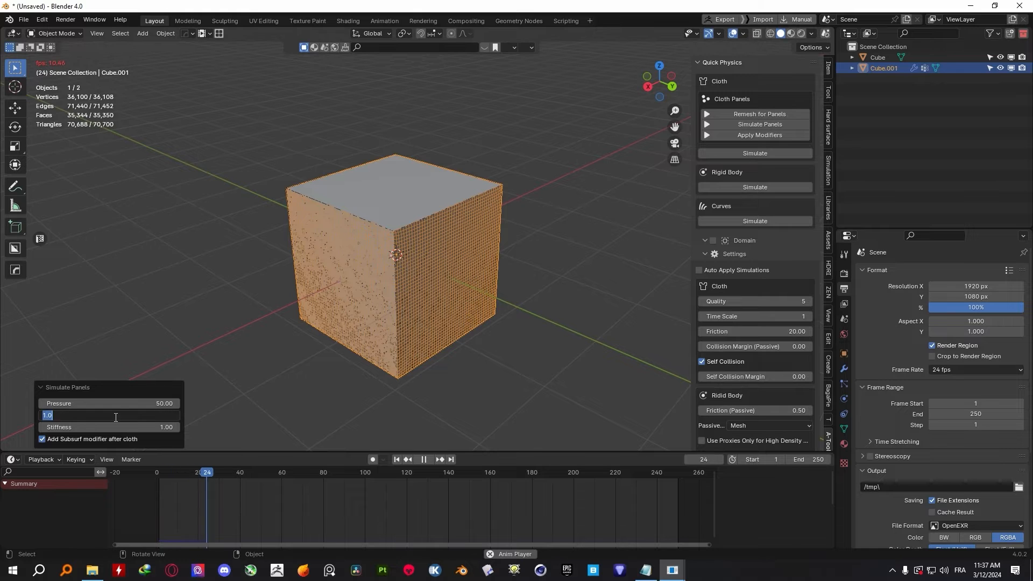
{"action": "type", "text": "1"}
{"action": "key", "text": "Return"}
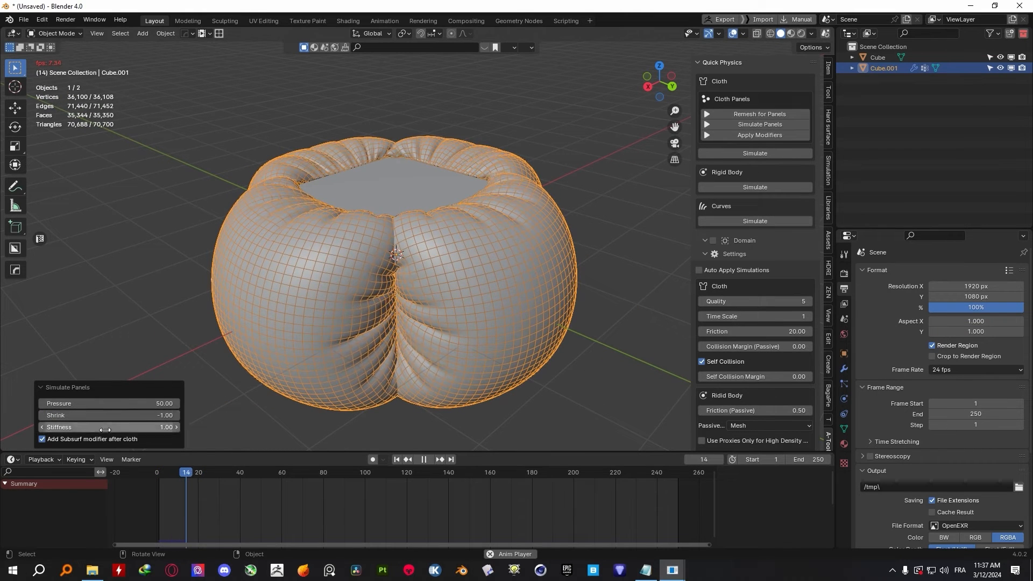
{"action": "type", "text": "0"}
{"action": "key", "text": "Return"}
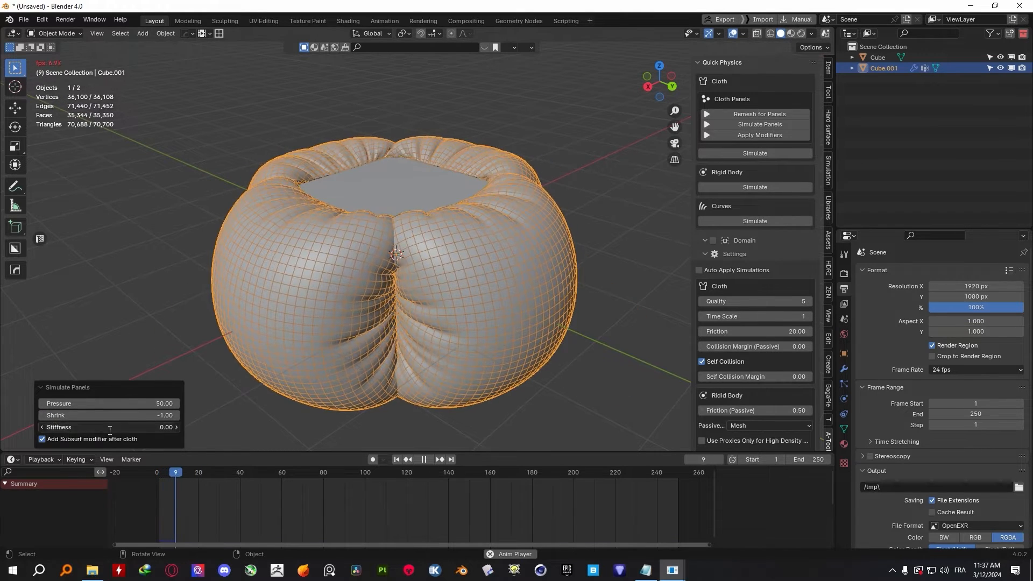
{"action": "type", "text": "5"}
{"action": "key", "text": "Return"}
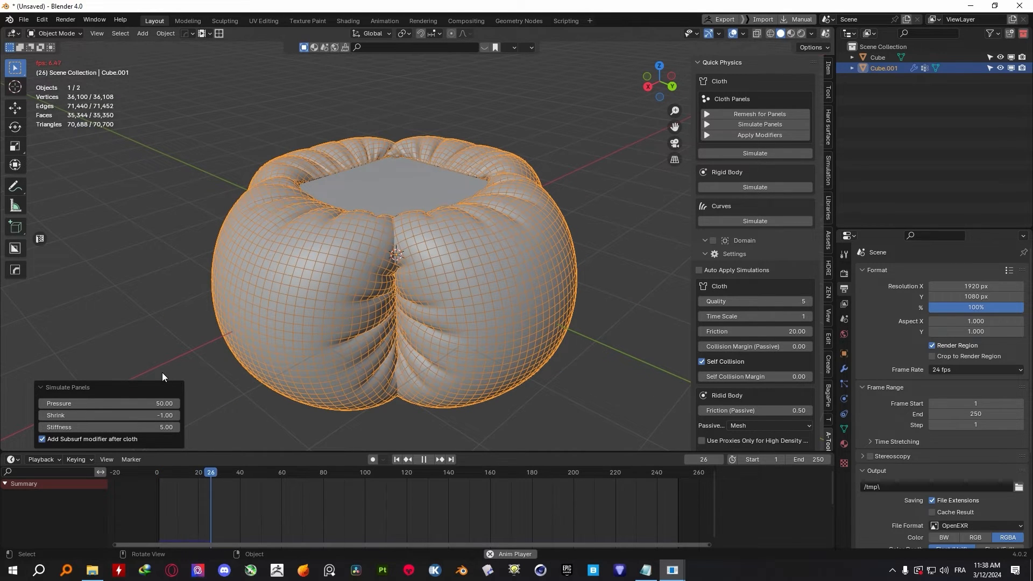
Jump the timeline to the final frame 250 and select the settled cushion Cube.001
{"action": "left_click", "coordinate": [137, 274]}
{"action": "left_click", "coordinate": [398, 460]}
{"action": "left_click", "coordinate": [451, 459]}
{"action": "left_click", "coordinate": [514, 259]}
{"action": "mouse_move", "coordinate": [529, 240]}
{"action": "middle_mouse_down"}
{"action": "mouse_move", "coordinate": [322, 158]}
{"action": "mouse_move", "coordinate": [480, 230]}
{"action": "mouse_move", "coordinate": [412, 252]}
{"action": "mouse_move", "coordinate": [495, 217]}
{"action": "mouse_move", "coordinate": [489, 230]}
{"action": "mouse_move", "coordinate": [459, 227]}
{"action": "mouse_move", "coordinate": [488, 236]}
{"action": "middle_mouse_up"}
Delete the cushion and select the plane in the cloth.blend scene
{"action": "left_click", "coordinate": [488, 237]}
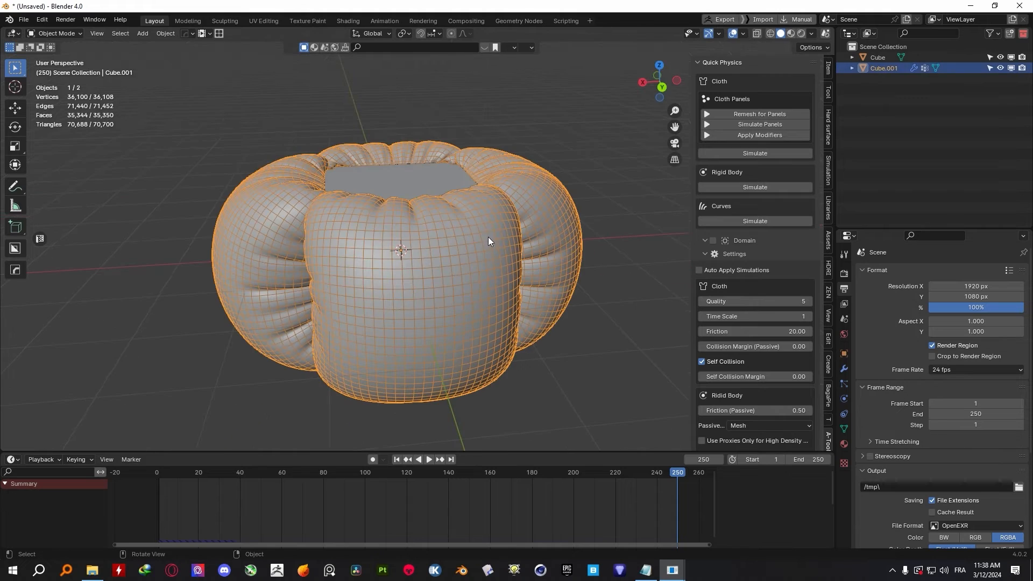
{"action": "key", "text": "x"}
{"action": "left_click", "coordinate": [489, 236]}
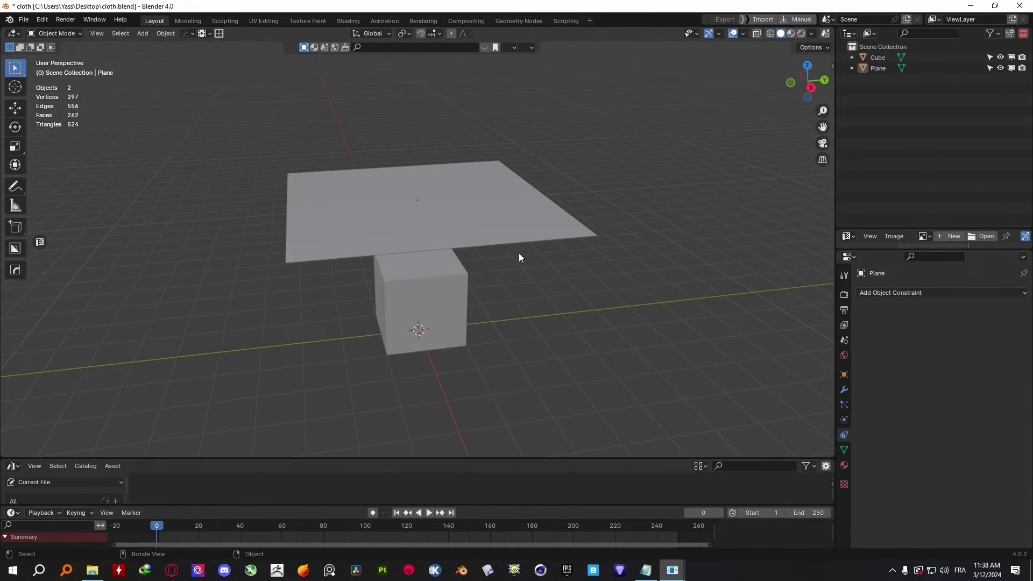
{"action": "mouse_move", "coordinate": [519, 257]}
{"action": "middle_mouse_down"}
{"action": "mouse_move", "coordinate": [356, 341]}
{"action": "mouse_move", "coordinate": [485, 250]}
{"action": "middle_mouse_up"}
{"action": "key", "text": "n"}
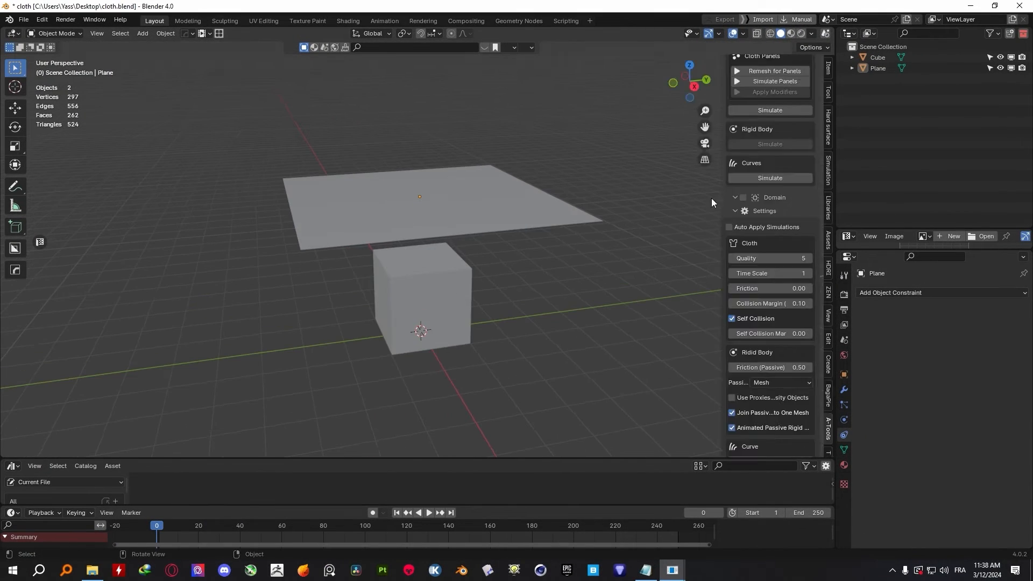
{"action": "scroll", "coordinate": [777, 260], "scroll_direction": "up", "scroll_amount": 2}
{"action": "left_click", "coordinate": [466, 220]}
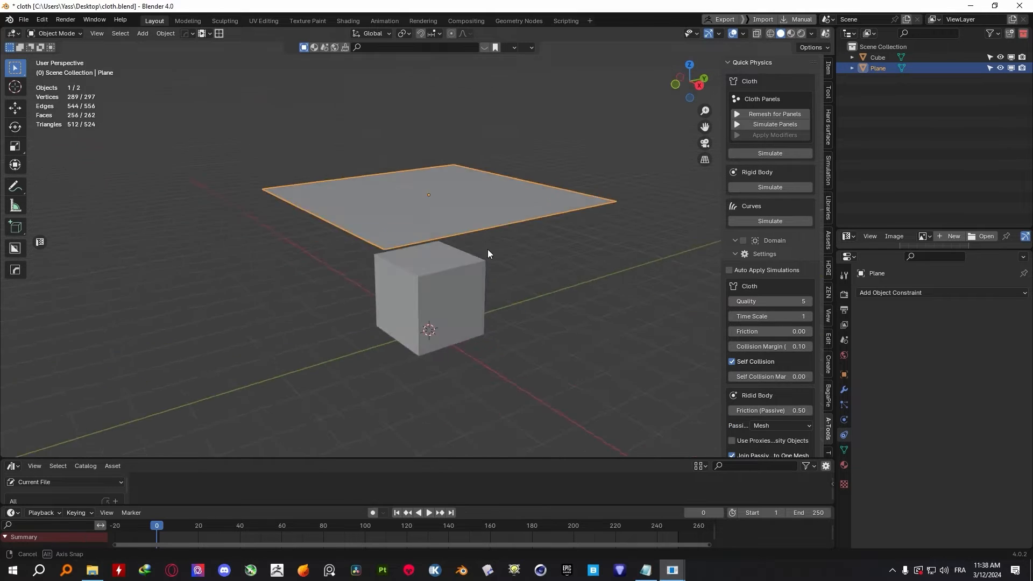
Drape the plane as cloth at subdivision 2, then discard it and raise cloth quality to 10
{"action": "left_click", "coordinate": [768, 154]}
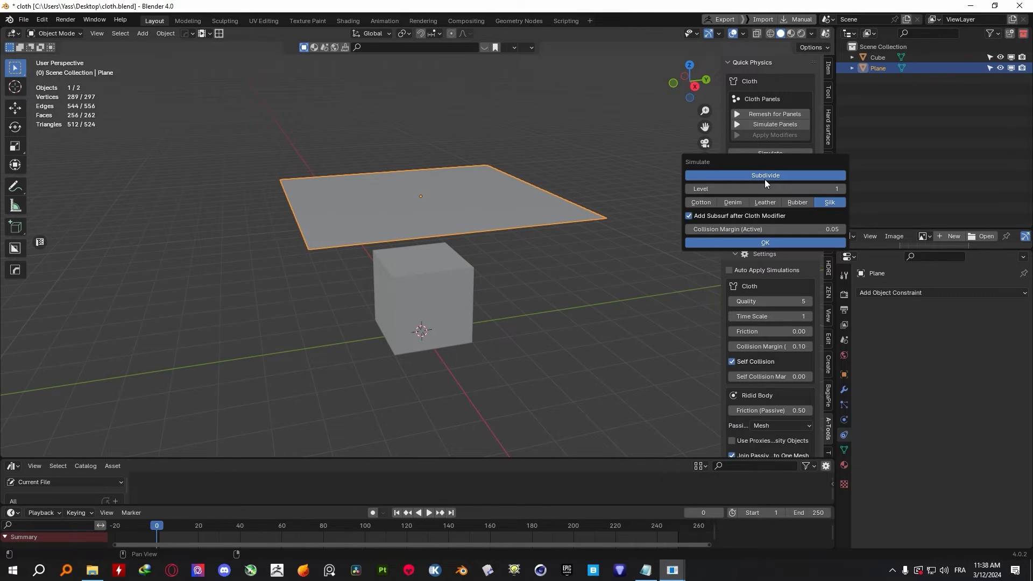
{"action": "left_click", "coordinate": [841, 189]}
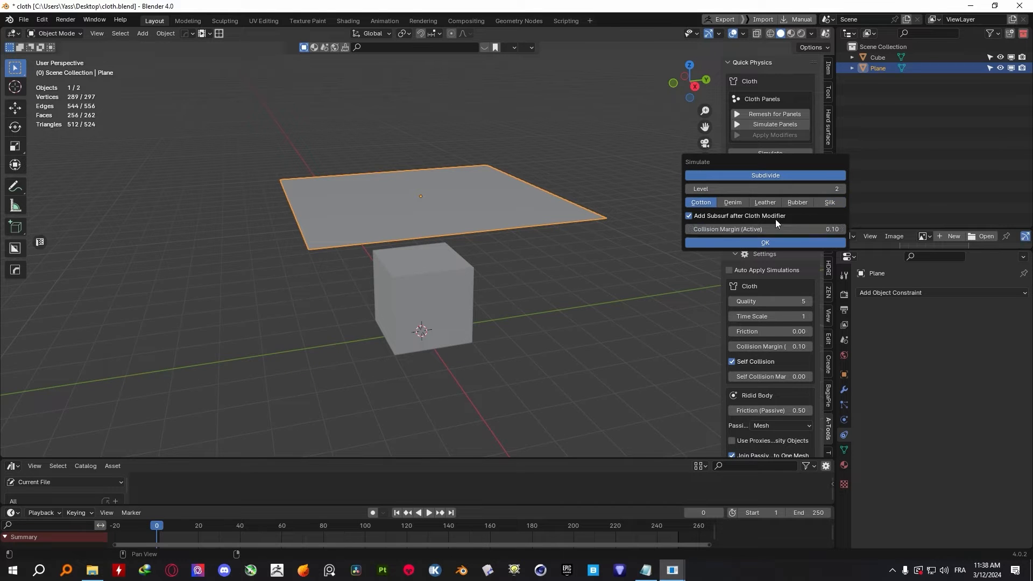
{"action": "left_click", "coordinate": [765, 242]}
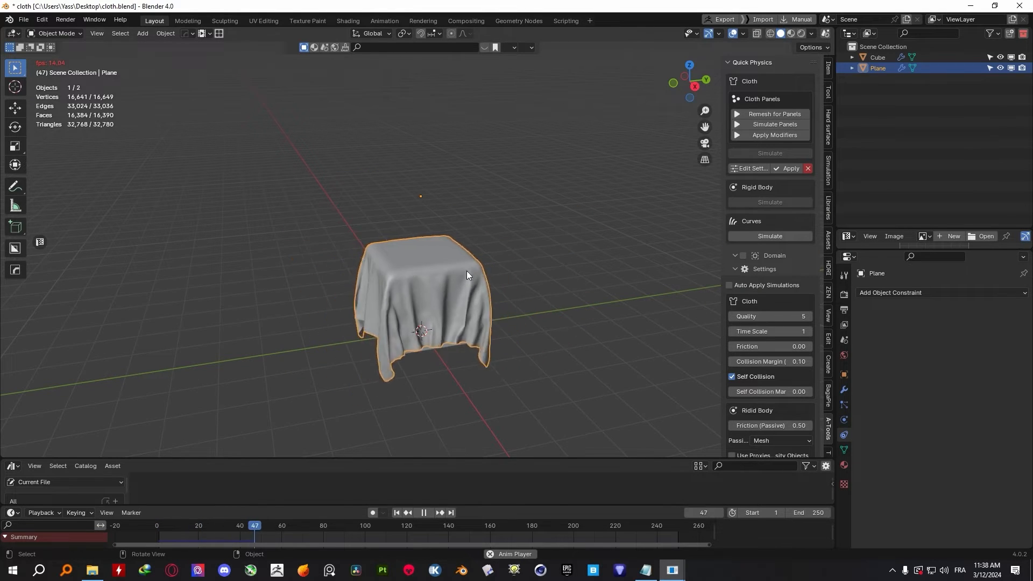
{"action": "middle_click_drag", "start_coordinate": [478, 266], "coordinate": [465, 247]}
{"action": "left_click", "coordinate": [807, 168]}
{"action": "double_click", "coordinate": [808, 301]}
{"action": "scroll", "coordinate": [662, 324], "scroll_direction": "up", "scroll_amount": 1}
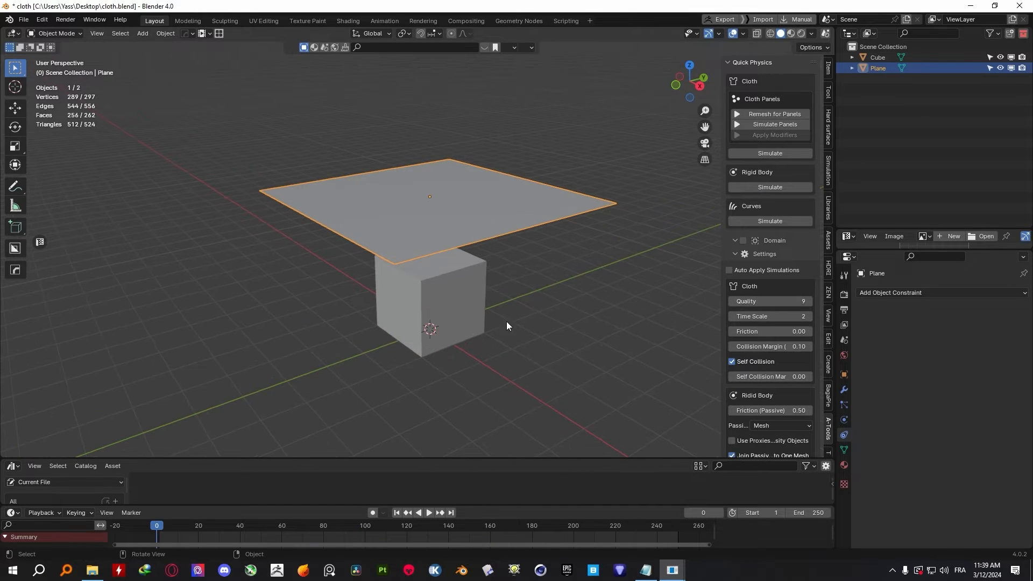
{"action": "scroll", "coordinate": [779, 331], "scroll_direction": "down", "scroll_amount": 1}
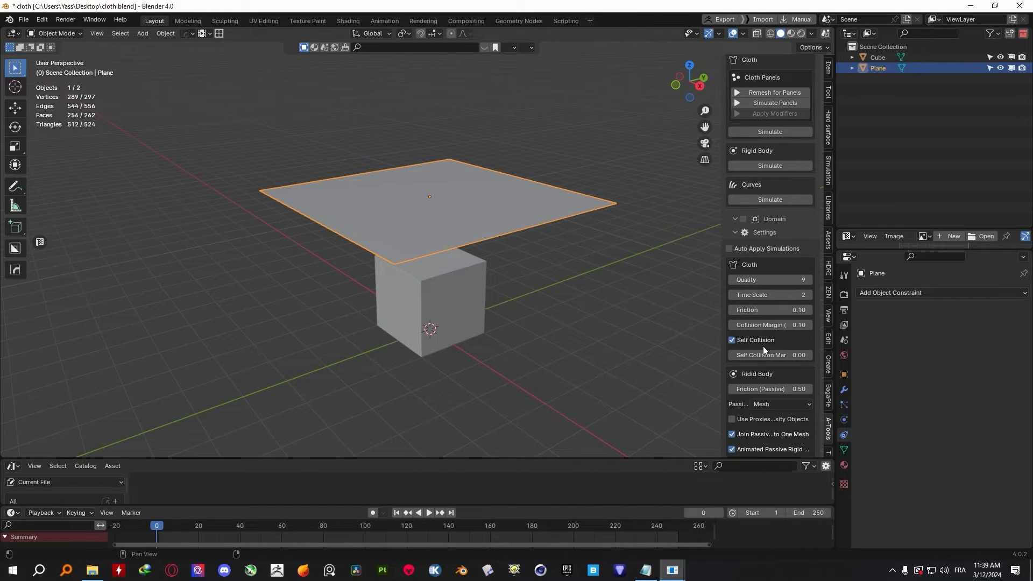
{"action": "scroll", "coordinate": [761, 205], "scroll_direction": "up", "scroll_amount": 1}
{"action": "scroll", "coordinate": [565, 242], "scroll_direction": "up", "scroll_amount": 1}
Simulate the plane as Silk, then as Leather cloth at subdivision level 2
{"action": "left_click", "coordinate": [777, 154]}
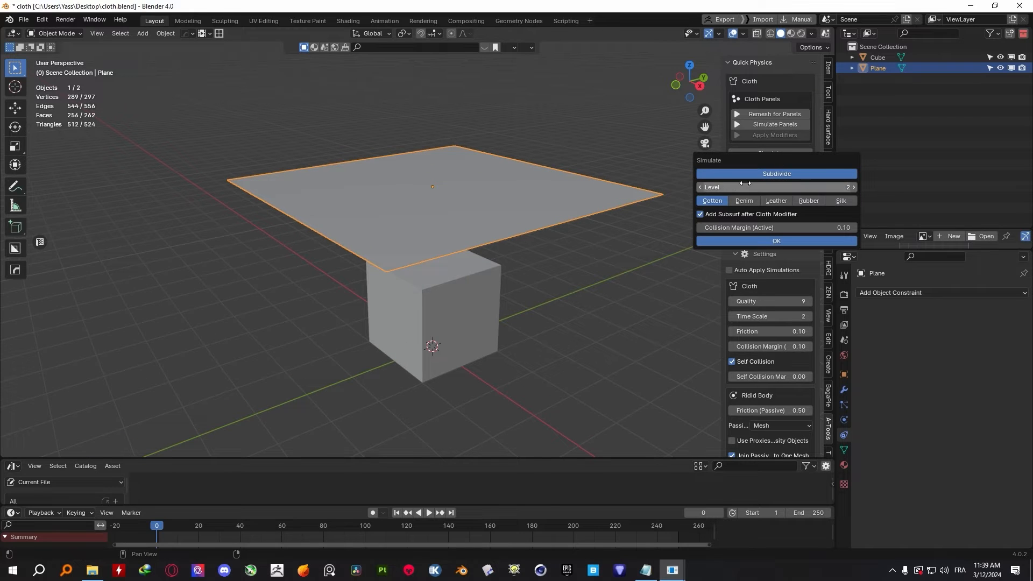
{"action": "left_click", "coordinate": [841, 200]}
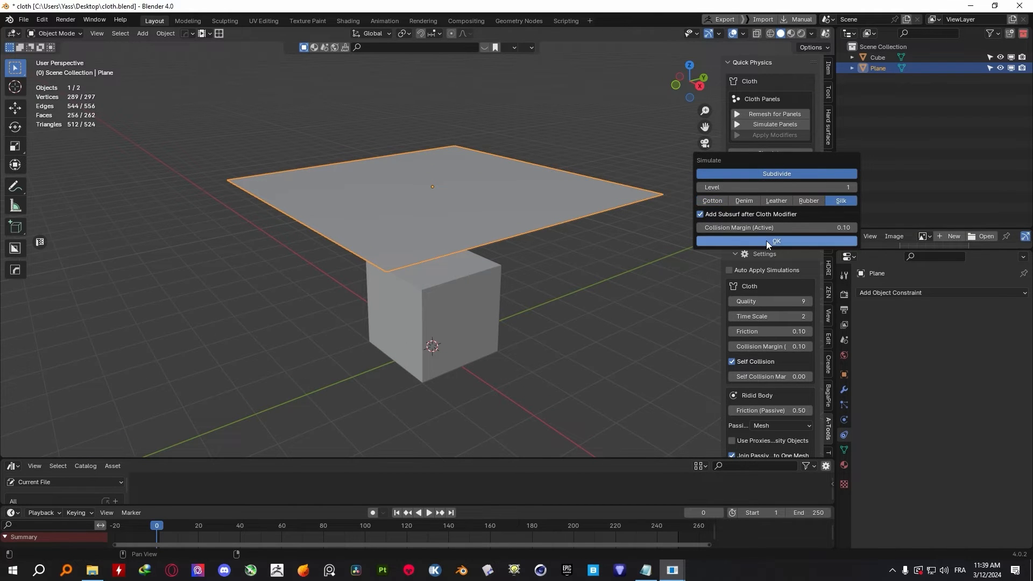
{"action": "left_click", "coordinate": [767, 241]}
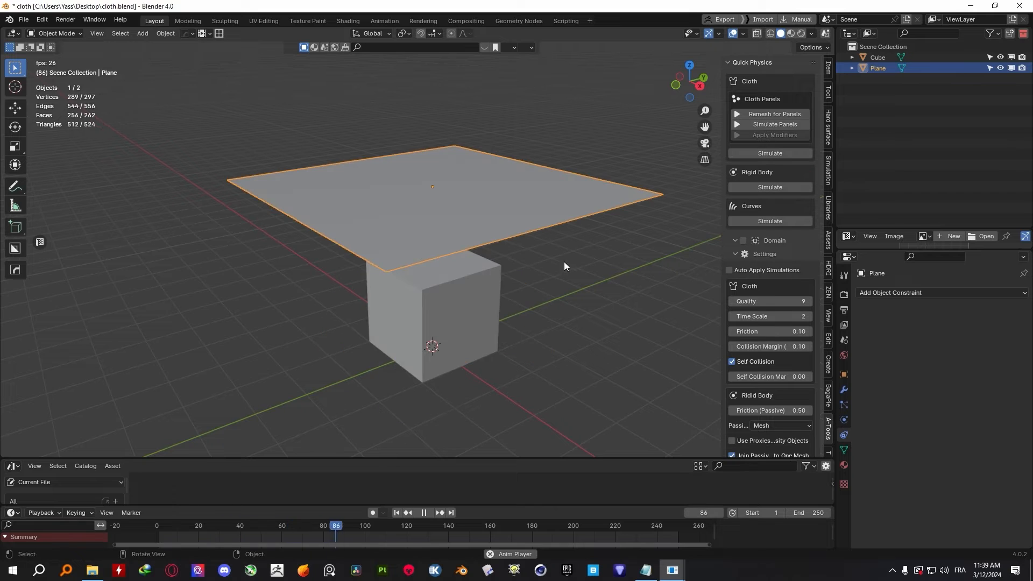
{"action": "left_click", "coordinate": [776, 153]}
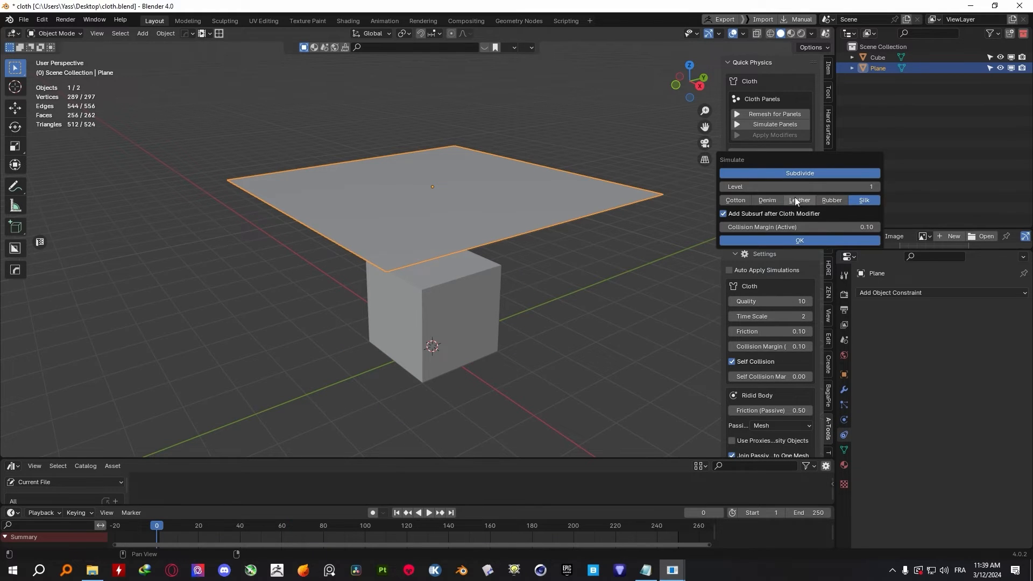
{"action": "left_click", "coordinate": [797, 200]}
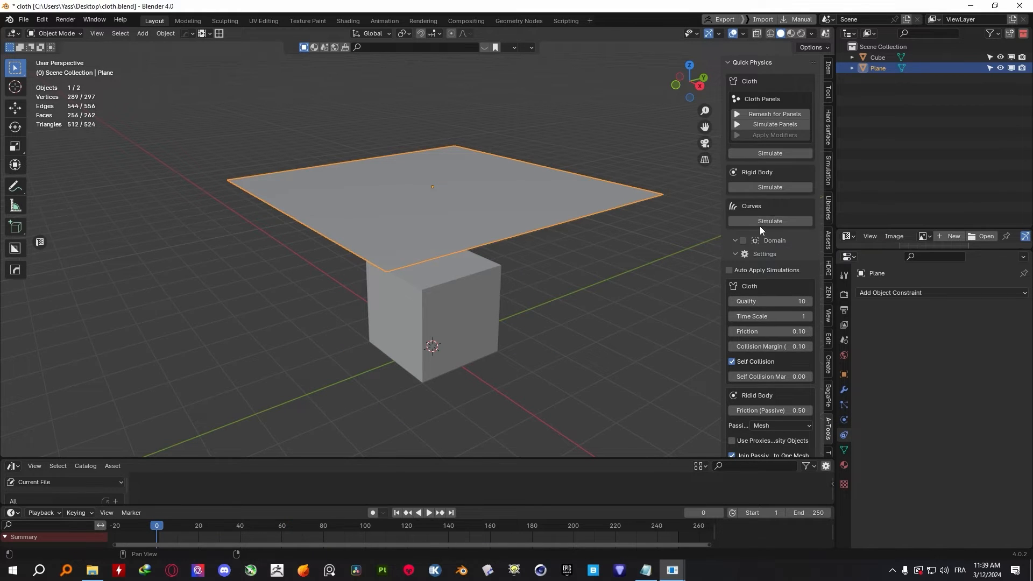
{"action": "left_click", "coordinate": [770, 154]}
{"action": "left_click", "coordinate": [848, 185]}
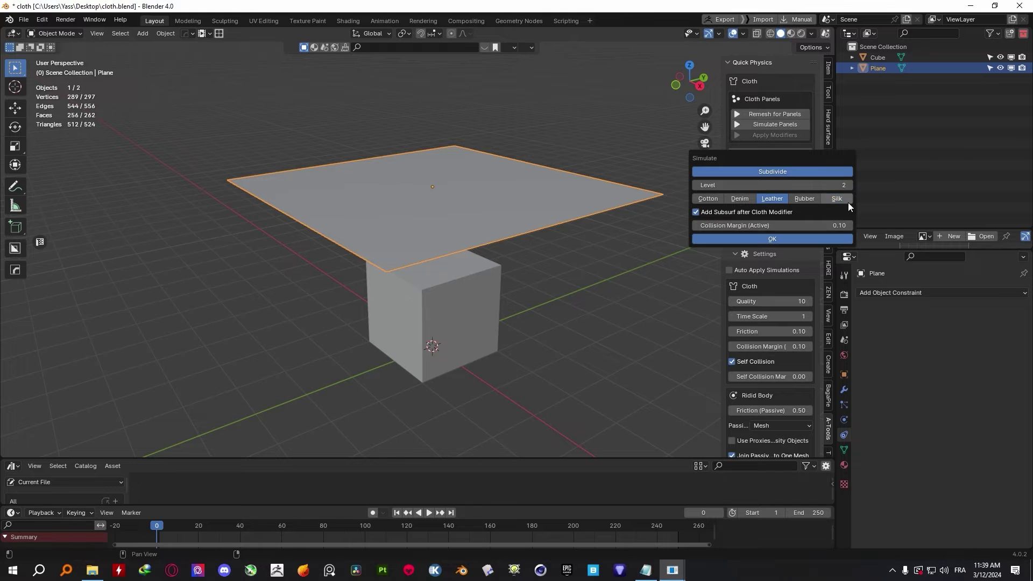
{"action": "left_click", "coordinate": [795, 238]}
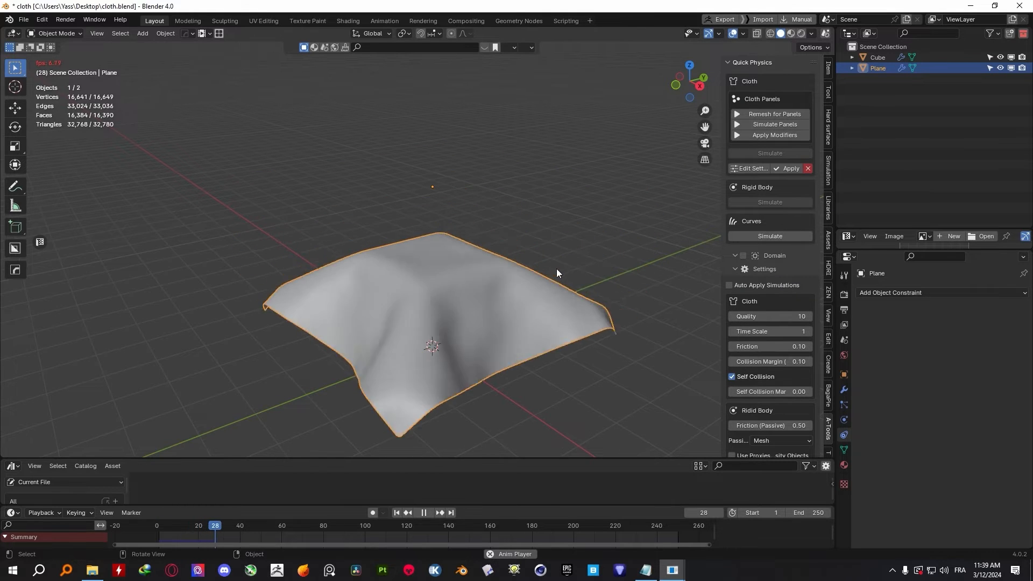
Inspect the cube's collision modifier and the draped leather cloth from several angles
{"action": "middle_click_drag", "start_coordinate": [554, 268], "coordinate": [523, 178]}
{"action": "left_click", "coordinate": [606, 291]}
{"action": "left_click", "coordinate": [845, 390]}
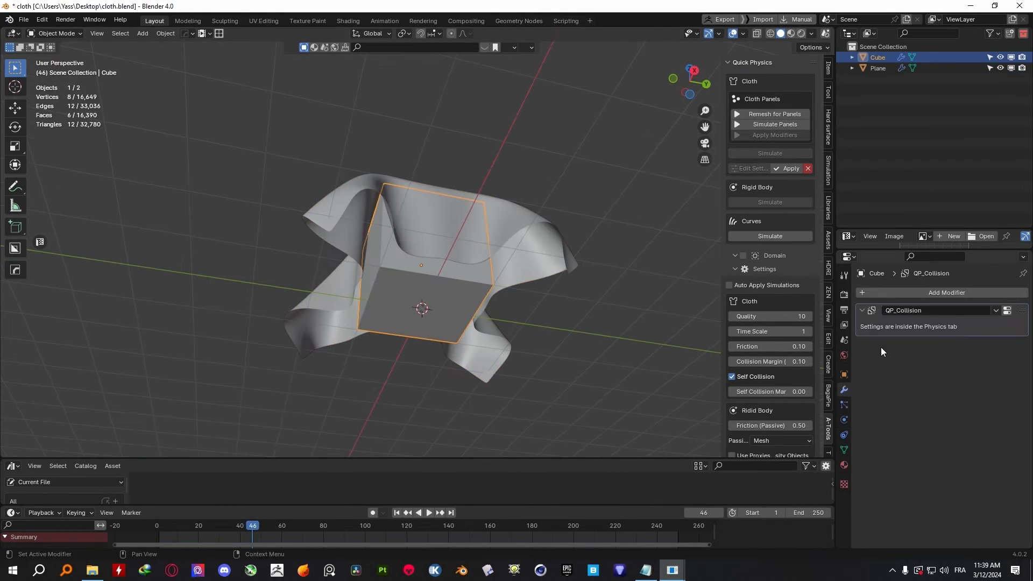
{"action": "middle_click_drag", "start_coordinate": [765, 356], "coordinate": [418, 311]}
{"action": "left_click", "coordinate": [430, 284]}
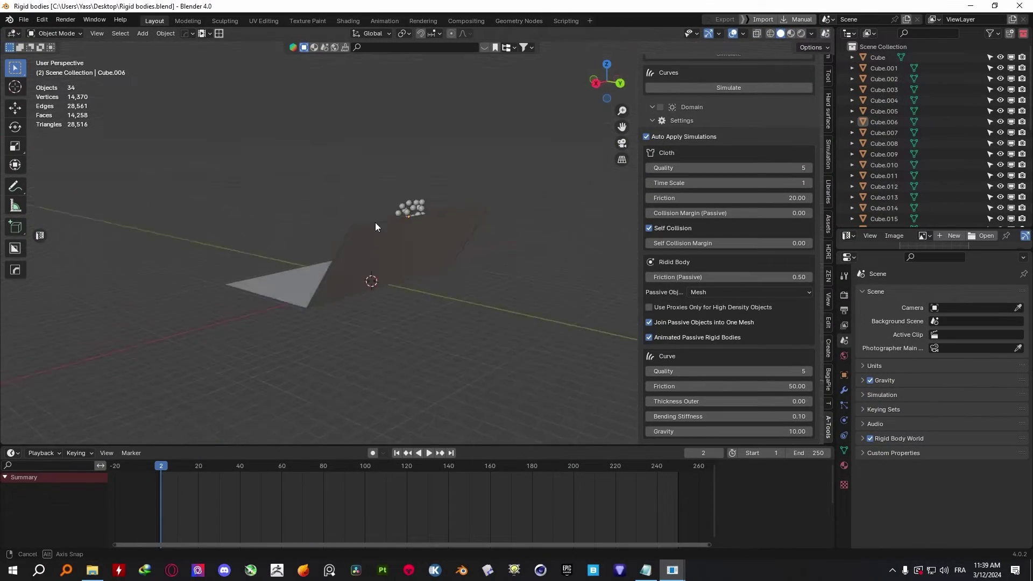
{"action": "mouse_move", "coordinate": [375, 222]}
{"action": "middle_mouse_down"}
{"action": "mouse_move", "coordinate": [431, 220]}
{"action": "mouse_move", "coordinate": [408, 234]}
{"action": "mouse_move", "coordinate": [267, 240]}
{"action": "middle_mouse_up"}
Box-select all the orange spheres above the folded plane from a side view
{"action": "key", "text": "KP_3"}
{"action": "mouse_move", "coordinate": [362, 122]}
{"action": "left_mouse_down"}
{"action": "mouse_move", "coordinate": [507, 259]}
{"action": "mouse_move", "coordinate": [474, 204]}
{"action": "left_mouse_up"}
{"action": "mouse_move", "coordinate": [473, 241]}
{"action": "middle_mouse_down"}
{"action": "mouse_move", "coordinate": [481, 251]}
{"action": "mouse_move", "coordinate": [440, 214]}
{"action": "middle_mouse_up"}
{"action": "scroll", "coordinate": [708, 251], "scroll_direction": "up", "scroll_amount": 3}
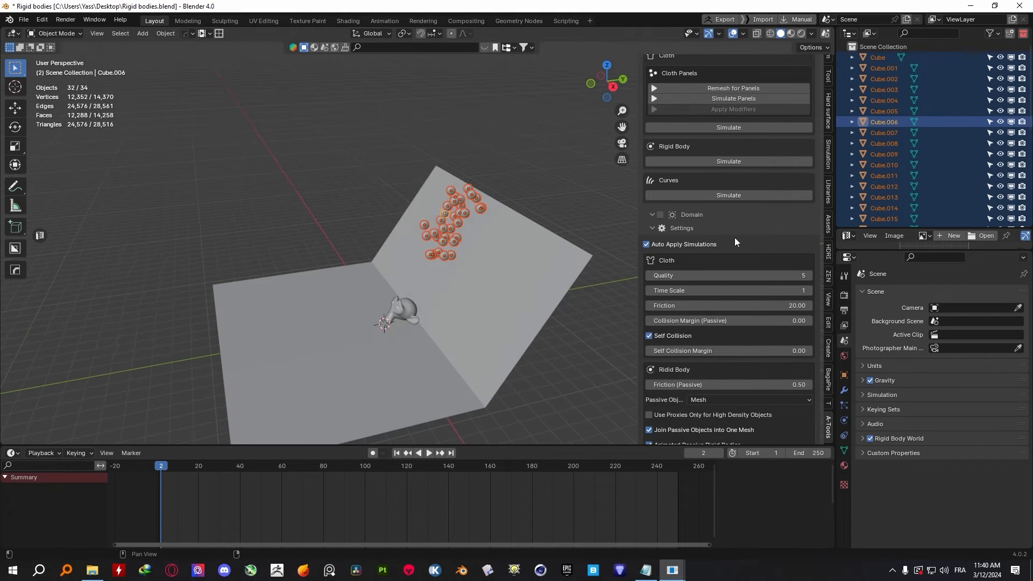
{"action": "scroll", "coordinate": [707, 251], "scroll_direction": "up", "scroll_amount": 2}
{"action": "left_click", "coordinate": [654, 254]}
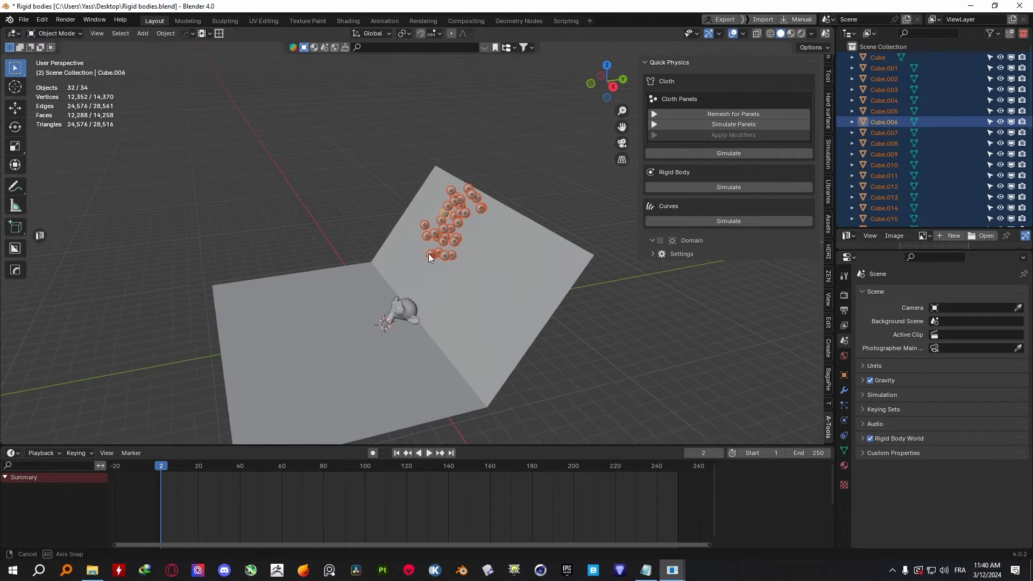
{"action": "scroll", "coordinate": [447, 250], "scroll_direction": "down", "scroll_amount": 2}
{"action": "middle_click_drag", "start_coordinate": [435, 254], "coordinate": [630, 216]}
Start a rigid-body simulation of the spheres with Mesh collision shape and Mass 0.5
{"action": "left_click", "coordinate": [701, 187]}
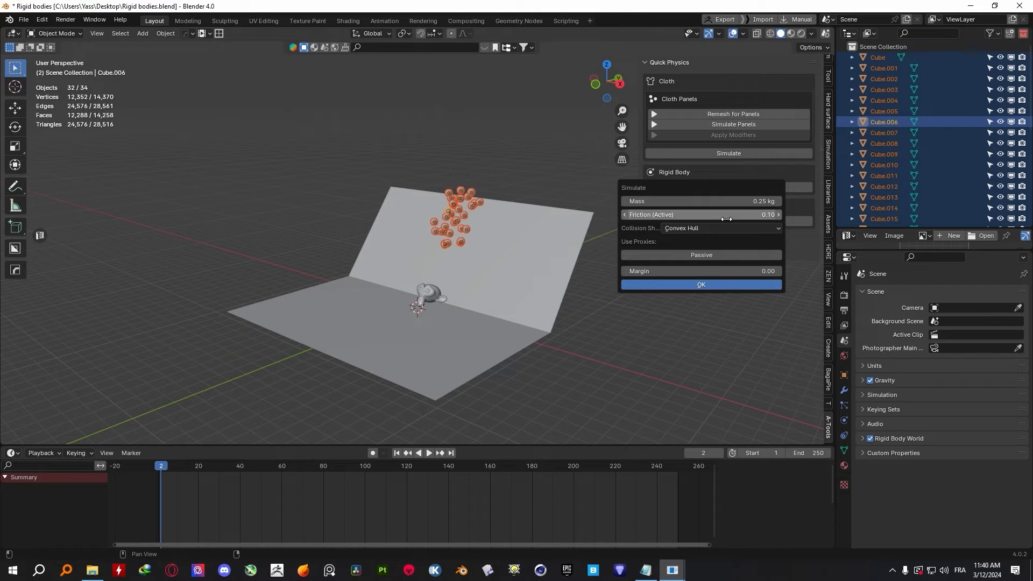
{"action": "left_click", "coordinate": [721, 228]}
{"action": "left_click", "coordinate": [679, 248]}
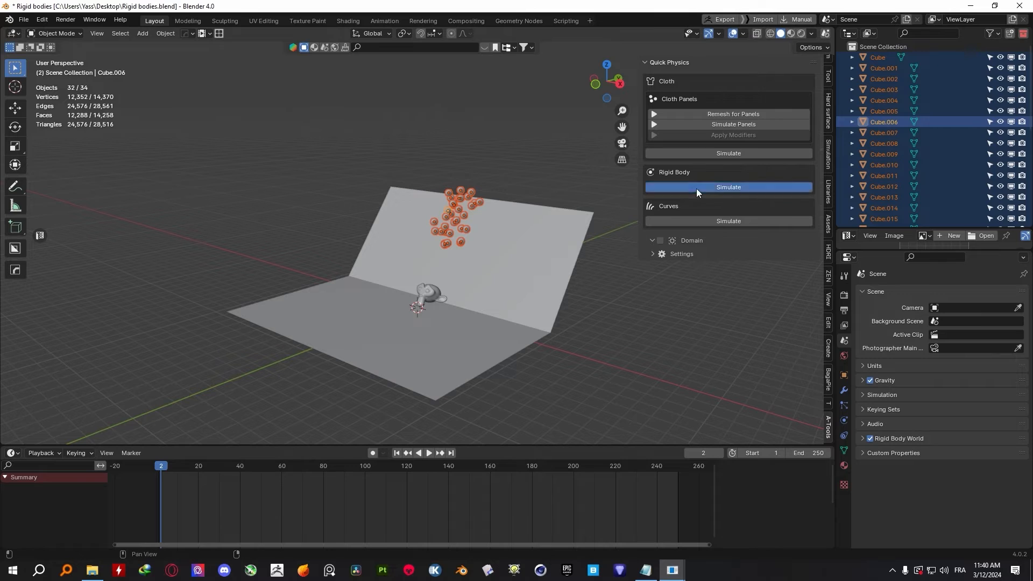
{"action": "left_click", "coordinate": [696, 188]}
{"action": "left_click", "coordinate": [696, 291]}
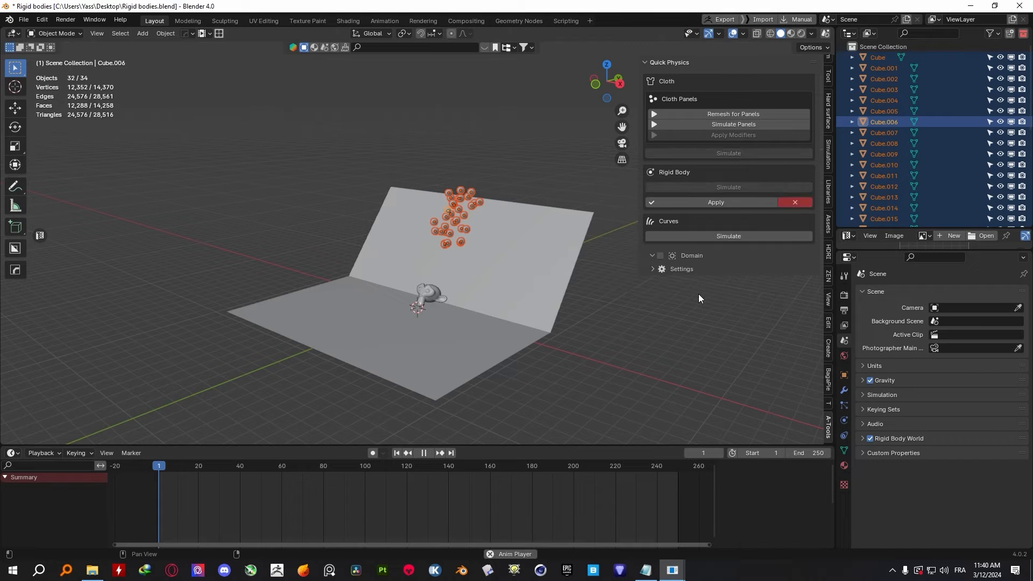
{"action": "scroll", "coordinate": [473, 270], "scroll_direction": "up", "scroll_amount": 2}
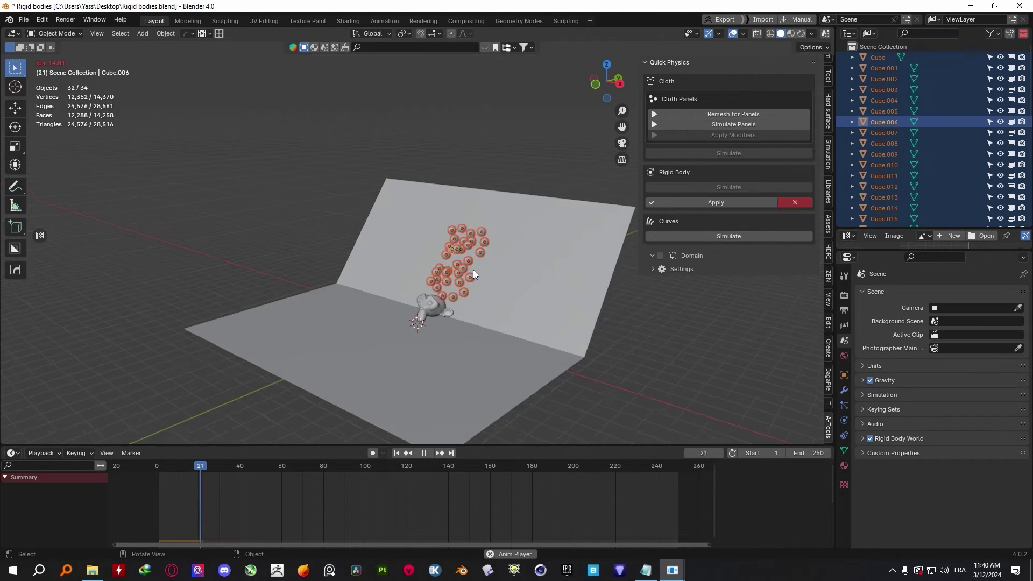
Rewind and rerun the rigid-body simulation of the spheres, then stop playback
{"action": "left_click", "coordinate": [509, 331]}
{"action": "left_click", "coordinate": [477, 297]}
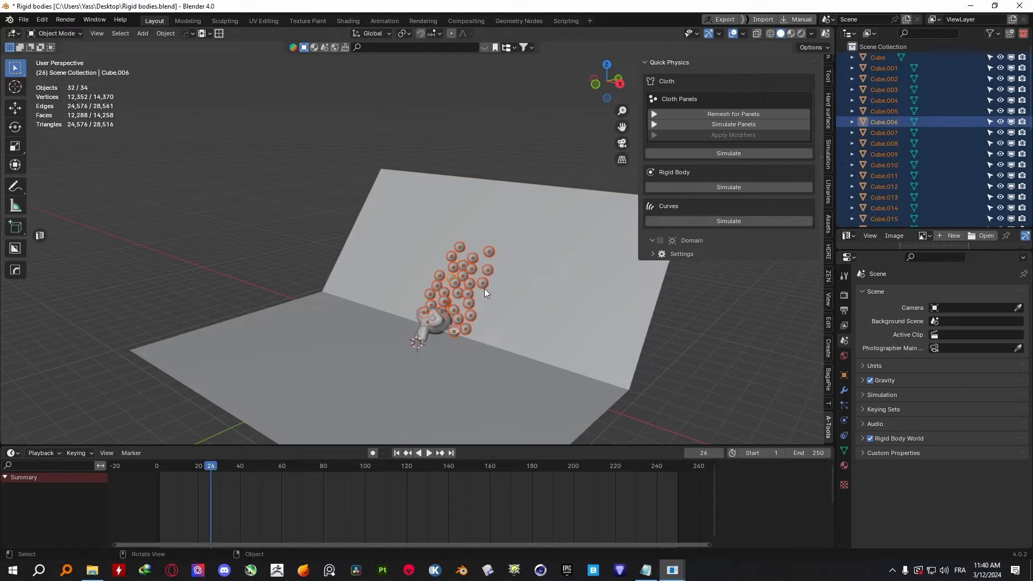
{"action": "key", "text": "shift+Left"}
{"action": "left_click", "coordinate": [729, 154]}
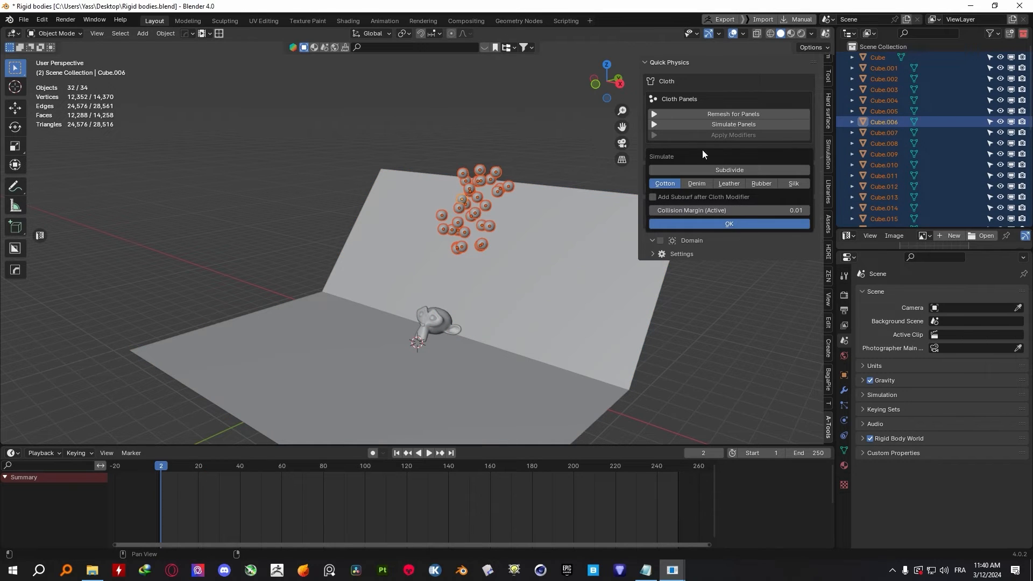
{"action": "left_click", "coordinate": [722, 189]}
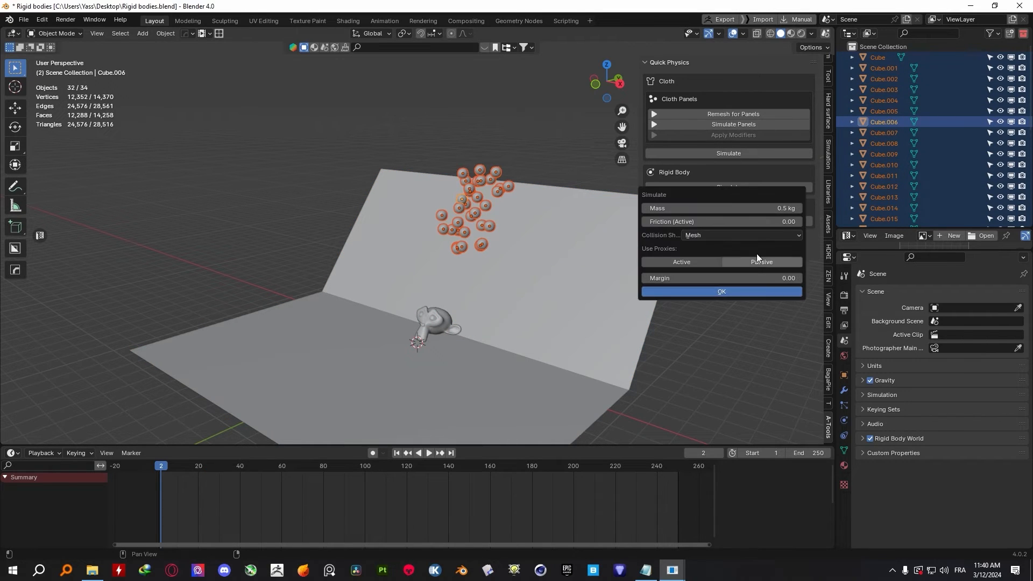
{"action": "left_click", "coordinate": [716, 293]}
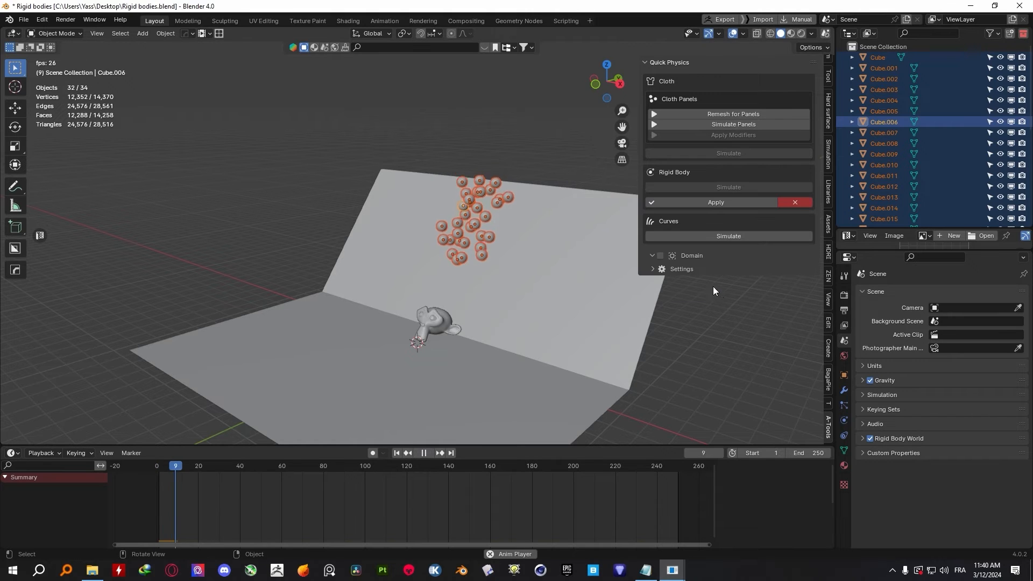
{"action": "key", "text": "Escape"}
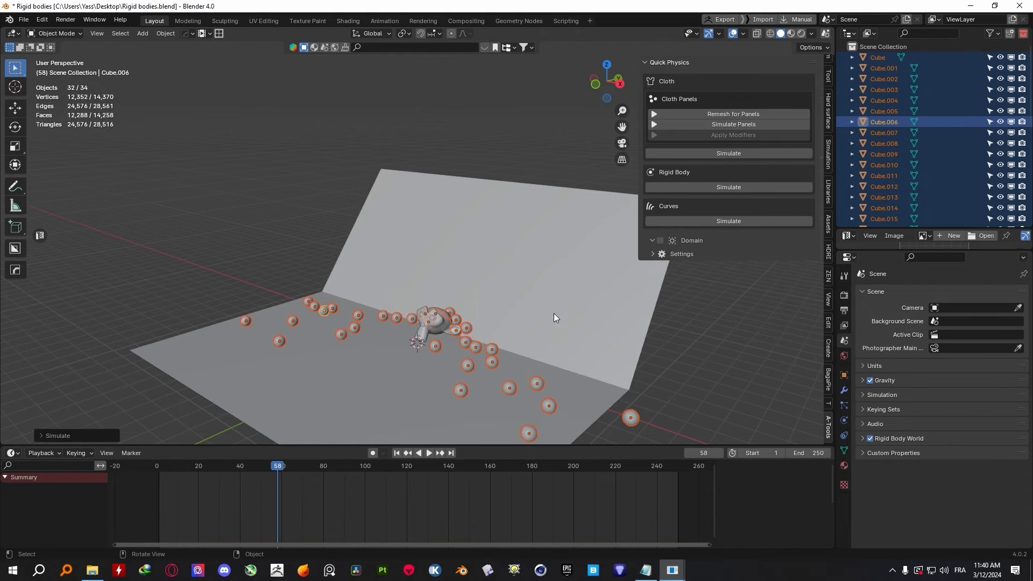
{"action": "scroll", "coordinate": [540, 309], "scroll_direction": "down", "scroll_amount": 3}
{"action": "mouse_move", "coordinate": [486, 280]}
{"action": "middle_mouse_down"}
{"action": "mouse_move", "coordinate": [503, 316]}
{"action": "mouse_move", "coordinate": [434, 294]}
{"action": "mouse_move", "coordinate": [459, 284]}
{"action": "middle_mouse_up"}
Set passive friction to 0.00 and use proxies only for high-density objects
{"action": "key", "text": "a"}
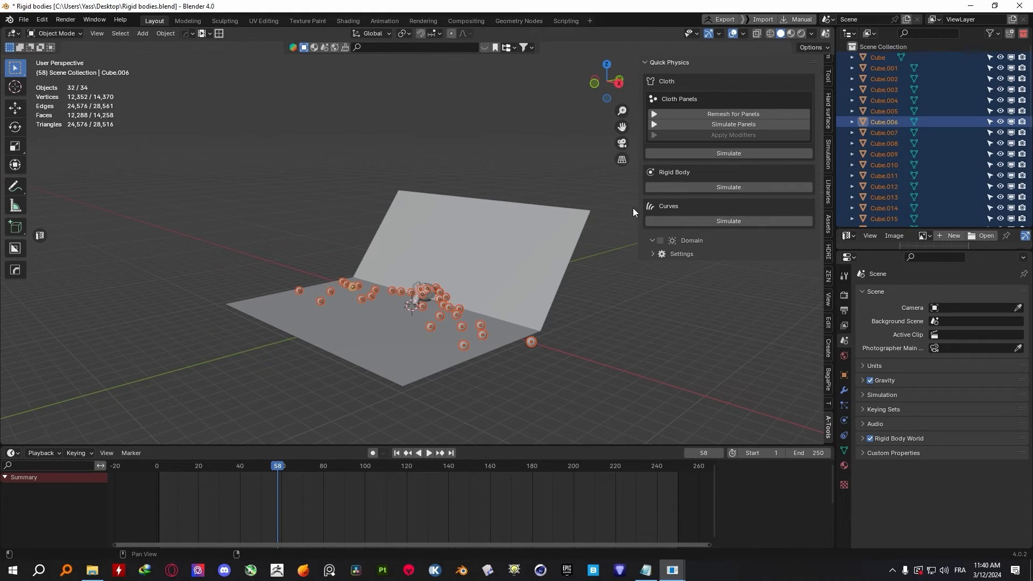
{"action": "left_click", "coordinate": [663, 253]}
{"action": "scroll", "coordinate": [672, 315], "scroll_direction": "down", "scroll_amount": 3}
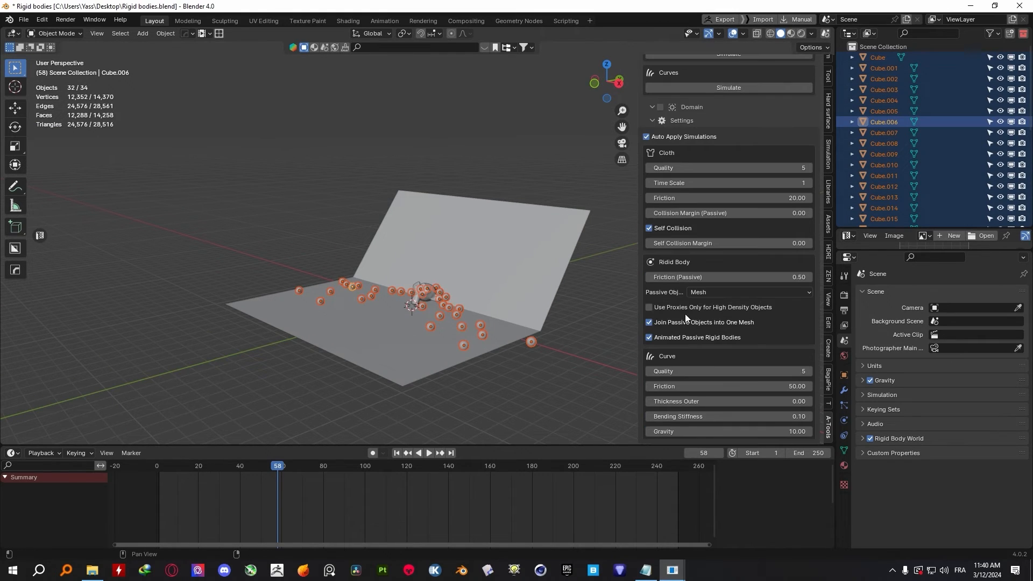
{"action": "scroll", "coordinate": [672, 316], "scroll_direction": "down", "scroll_amount": 2}
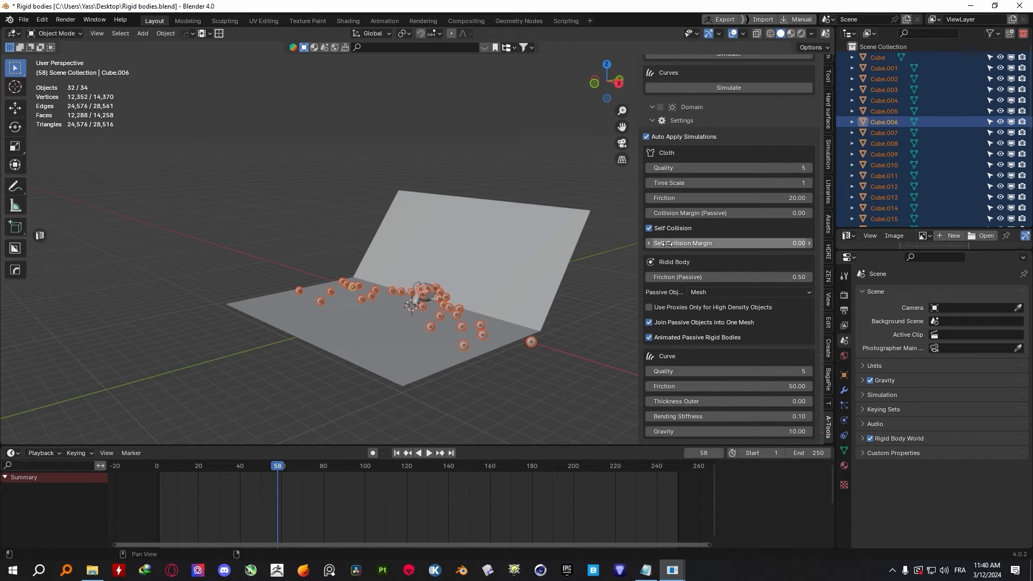
{"action": "left_click_drag", "start_coordinate": [672, 277], "coordinate": [638, 276]}
{"action": "left_click", "coordinate": [726, 291]}
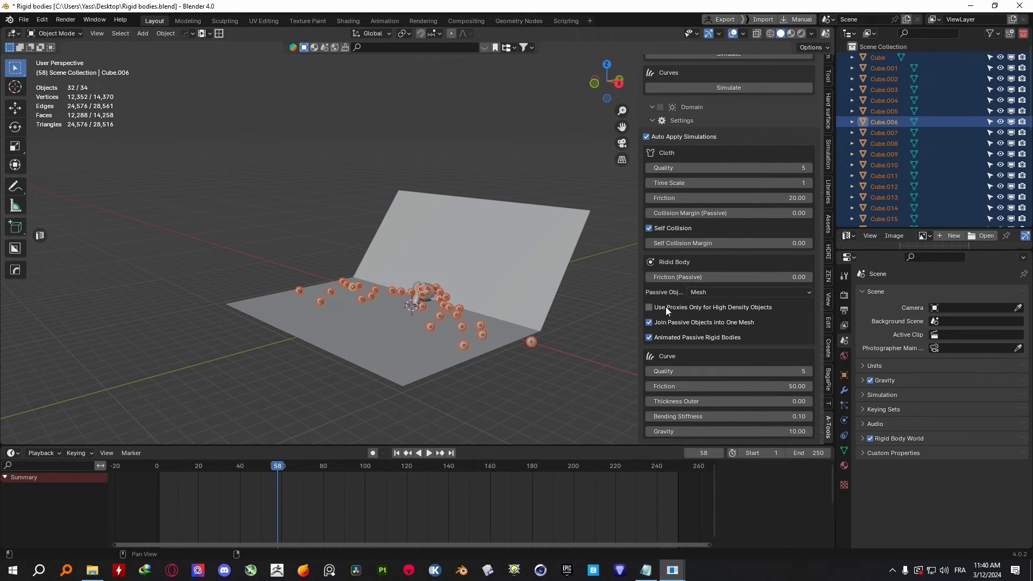
{"action": "left_click", "coordinate": [521, 299]}
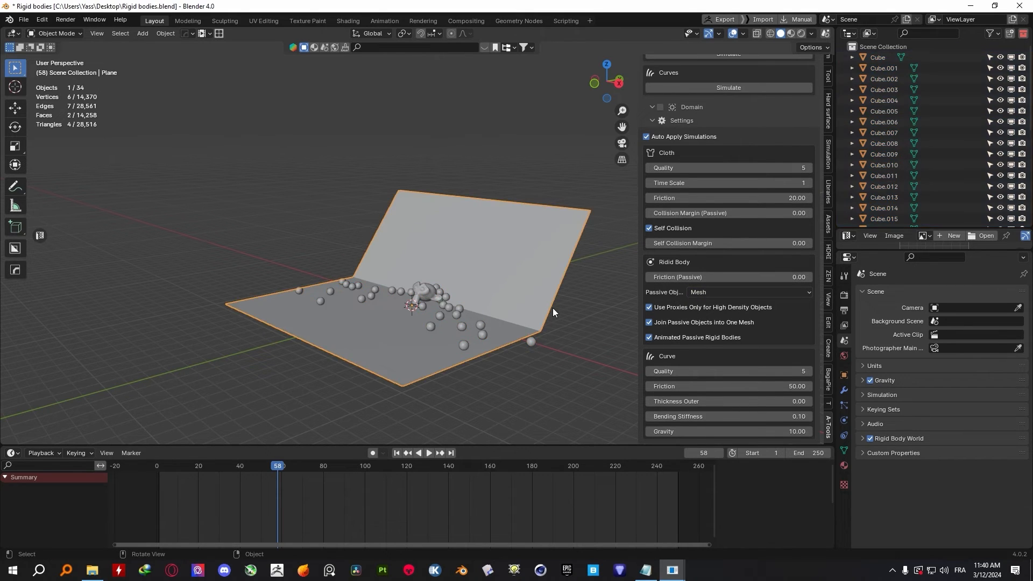
Simulate the curve as a cable with stretch -0.4, collision distance 0.165 and extra pinned vertices
{"action": "middle_click_drag", "start_coordinate": [552, 308], "coordinate": [515, 255]}
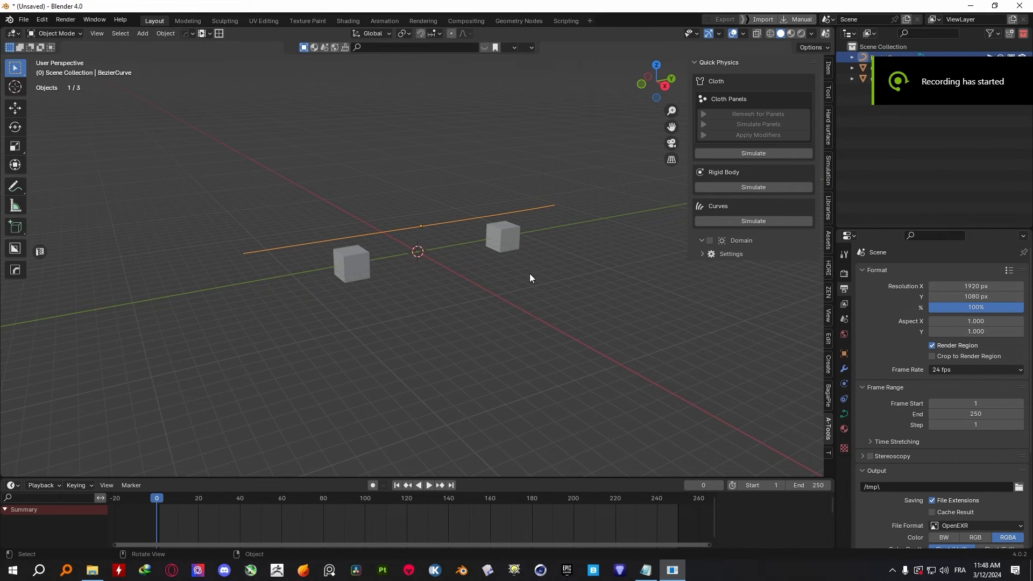
{"action": "middle_click_drag", "start_coordinate": [529, 274], "coordinate": [441, 209]}
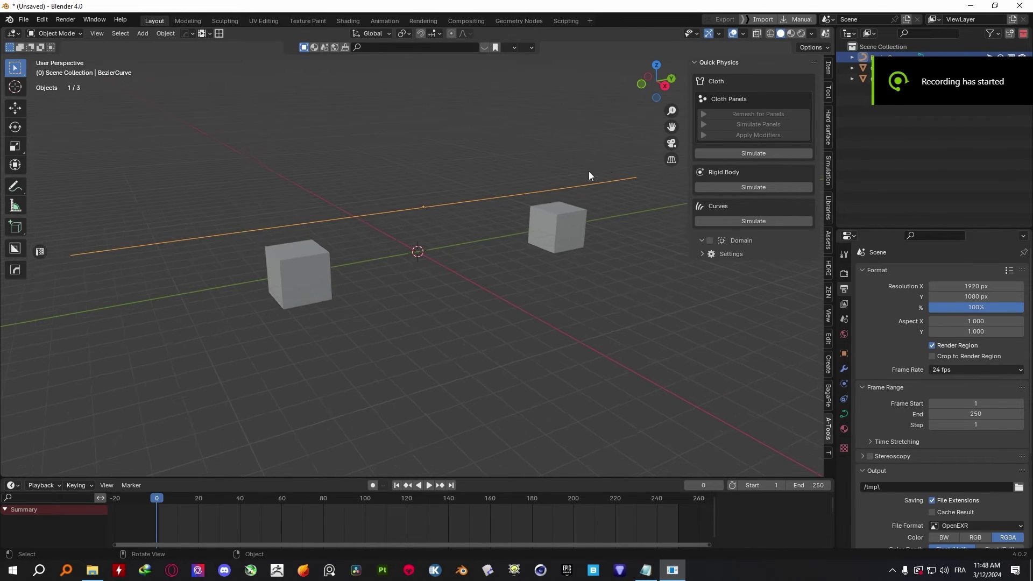
{"action": "left_click", "coordinate": [711, 219]}
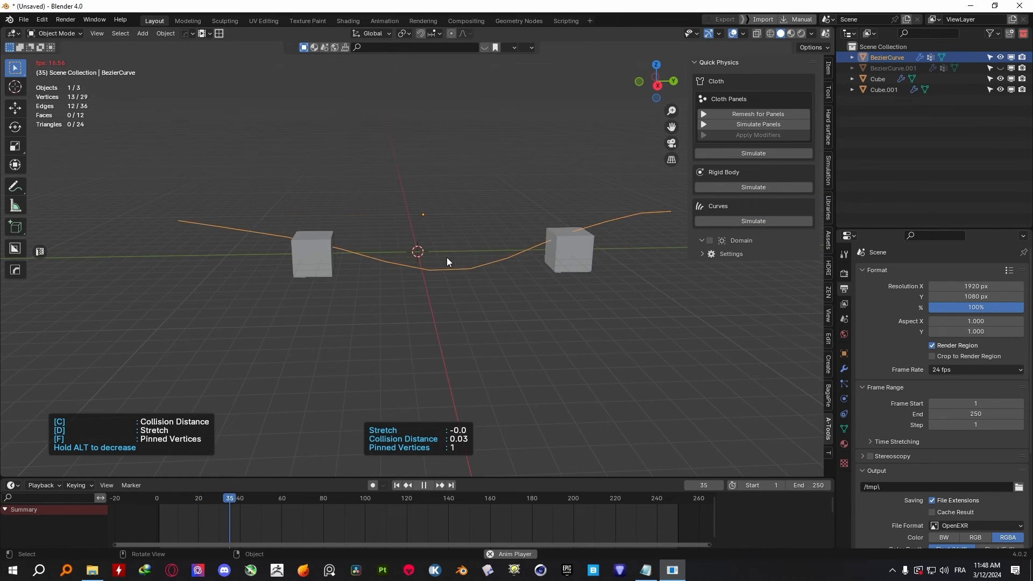
{"action": "key", "text": "c"}
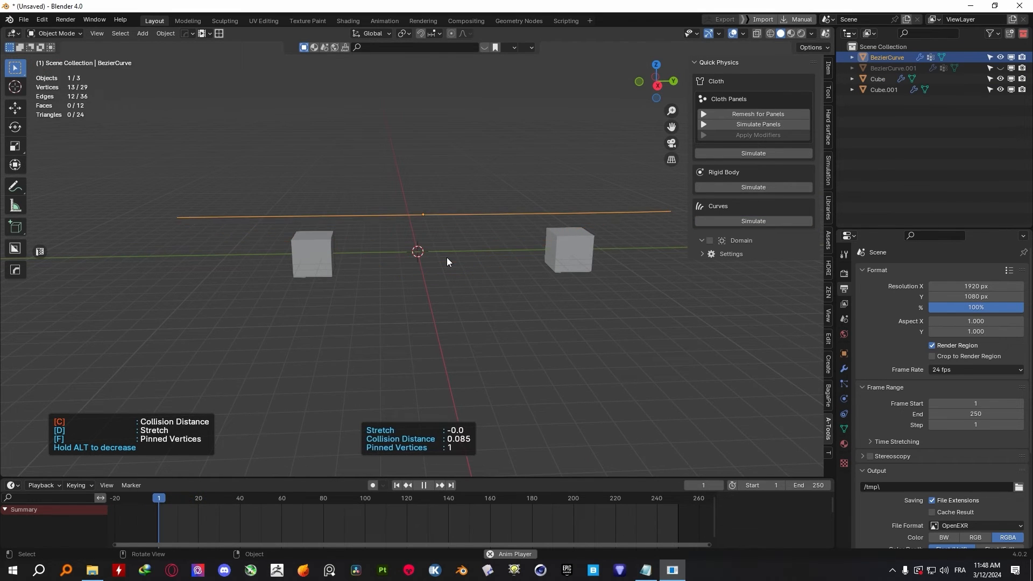
{"action": "scroll", "coordinate": [453, 262], "scroll_direction": "up", "scroll_amount": 2}
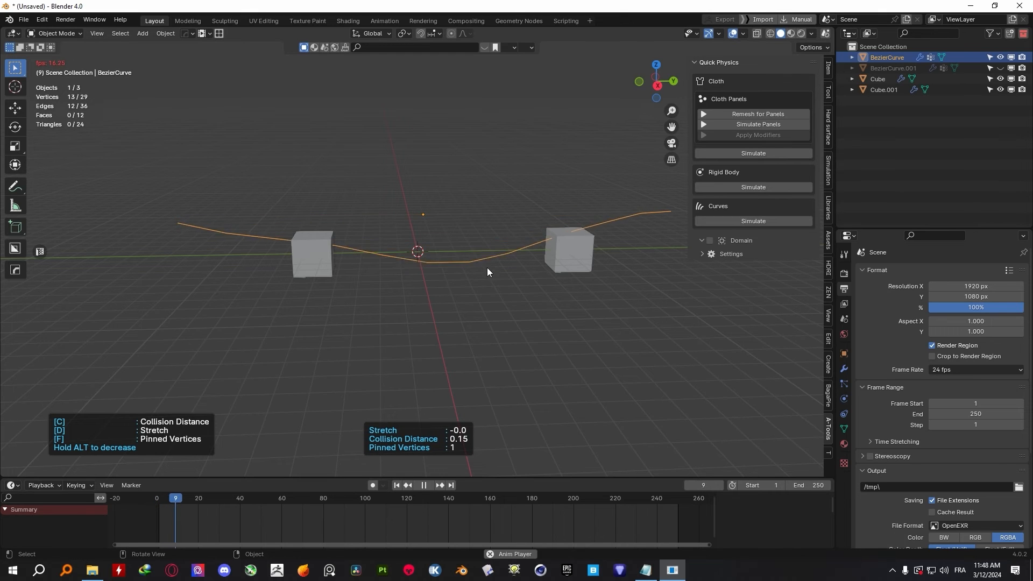
{"action": "key", "text": "d"}
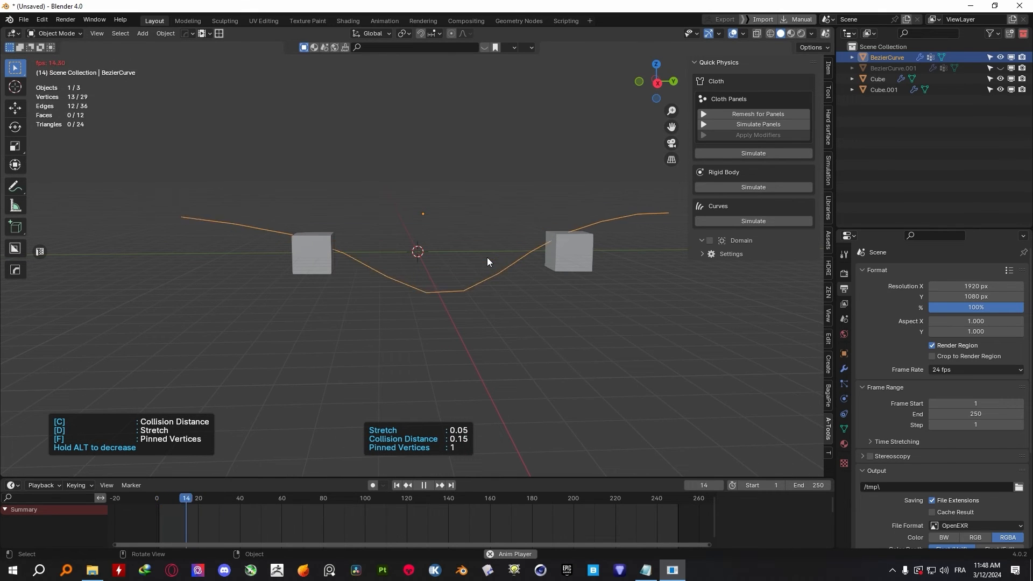
{"action": "scroll", "coordinate": [488, 262], "scroll_direction": "up", "scroll_amount": 3}
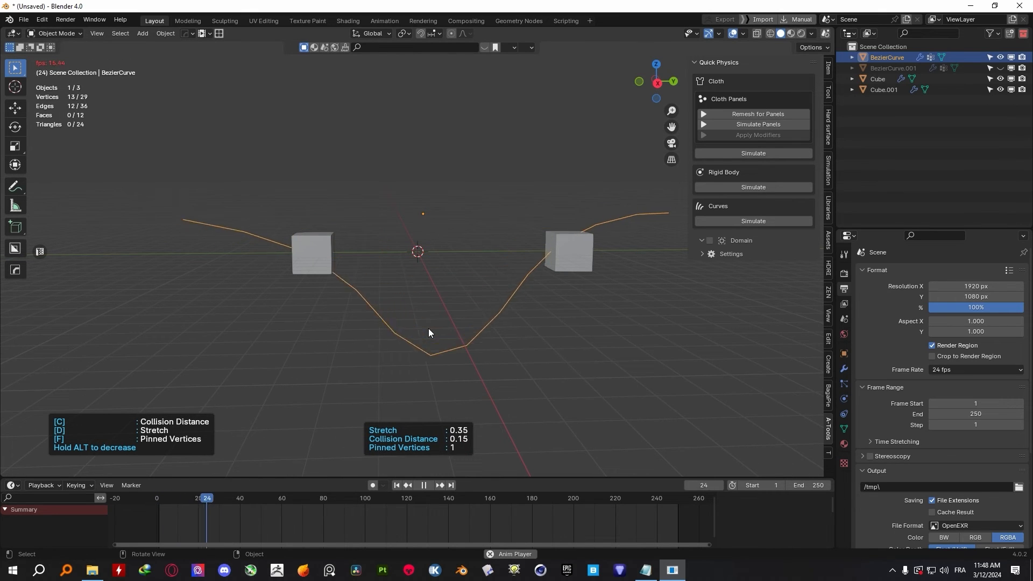
{"action": "key", "text": "c"}
{"action": "key", "text": "f"}
{"action": "key", "text": "f"}
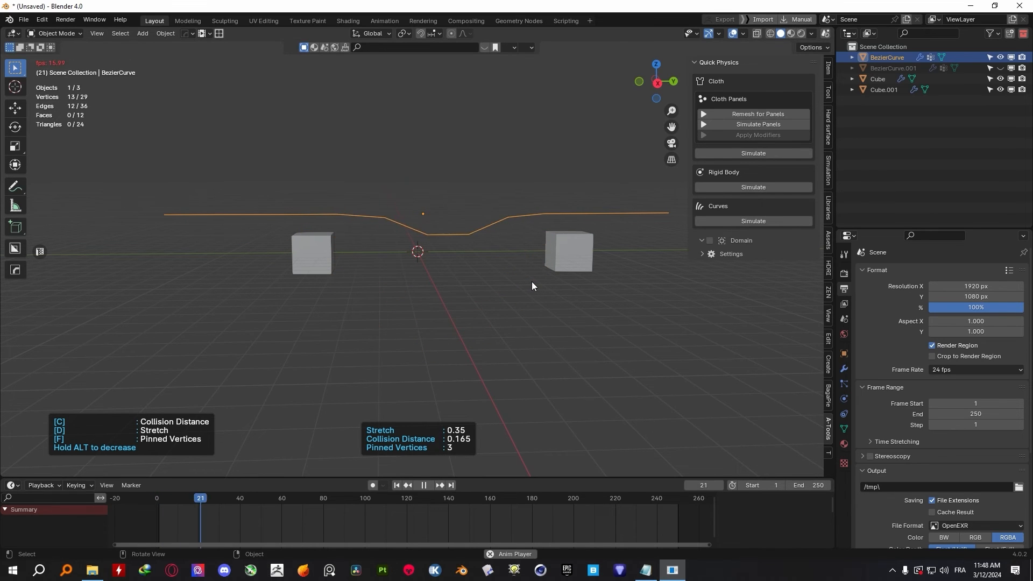
{"action": "scroll", "coordinate": [532, 281], "scroll_direction": "down", "scroll_amount": 1}
{"action": "scroll", "coordinate": [531, 282], "scroll_direction": "down", "scroll_amount": 1}
{"action": "scroll", "coordinate": [530, 282], "scroll_direction": "down", "scroll_amount": 1}
{"action": "scroll", "coordinate": [530, 282], "scroll_direction": "down", "scroll_amount": 1}
{"action": "scroll", "coordinate": [531, 282], "scroll_direction": "down", "scroll_amount": 3}
{"action": "scroll", "coordinate": [530, 282], "scroll_direction": "down", "scroll_amount": 2}
{"action": "scroll", "coordinate": [530, 282], "scroll_direction": "down", "scroll_amount": 2}
{"action": "scroll", "coordinate": [530, 281], "scroll_direction": "down", "scroll_amount": 2}
{"action": "scroll", "coordinate": [530, 282], "scroll_direction": "down", "scroll_amount": 1}
{"action": "key", "text": "f"}
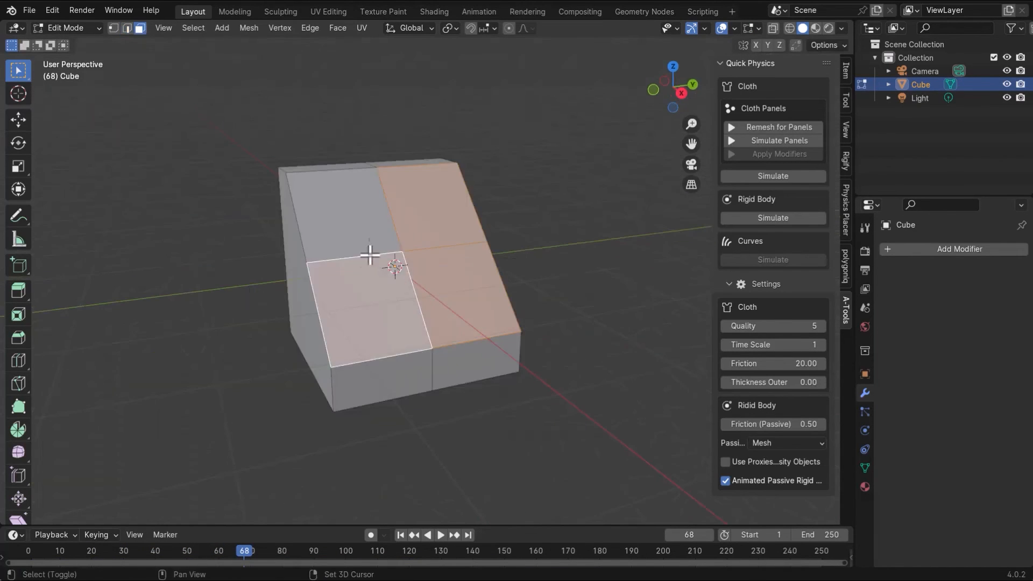
Select the block's top faces and remesh them into dense panels at scale 50
{"action": "left_click", "coordinate": [373, 242], "text": "shift"}
{"action": "left_click", "coordinate": [771, 127]}
{"action": "left_click", "coordinate": [703, 236]}
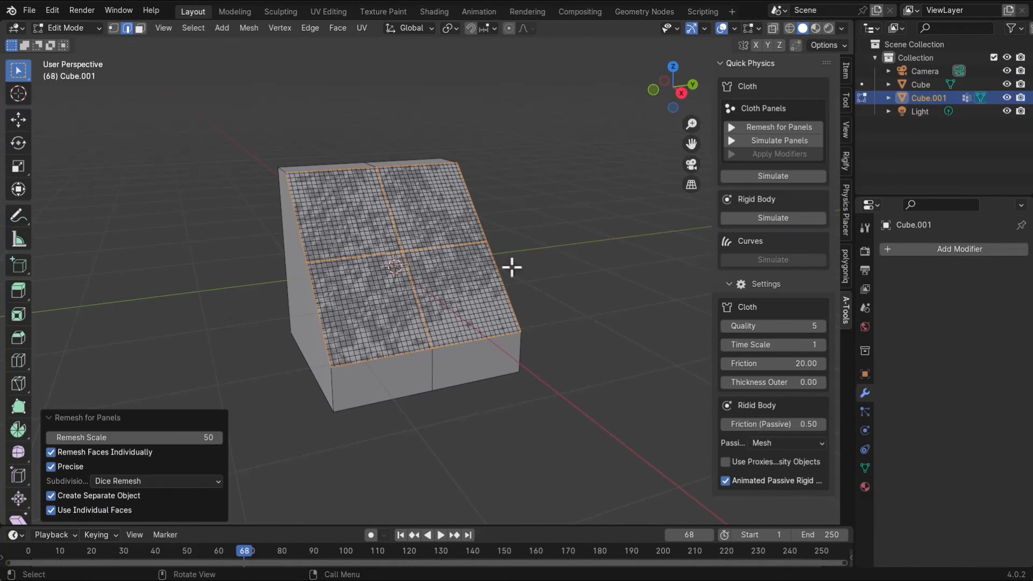